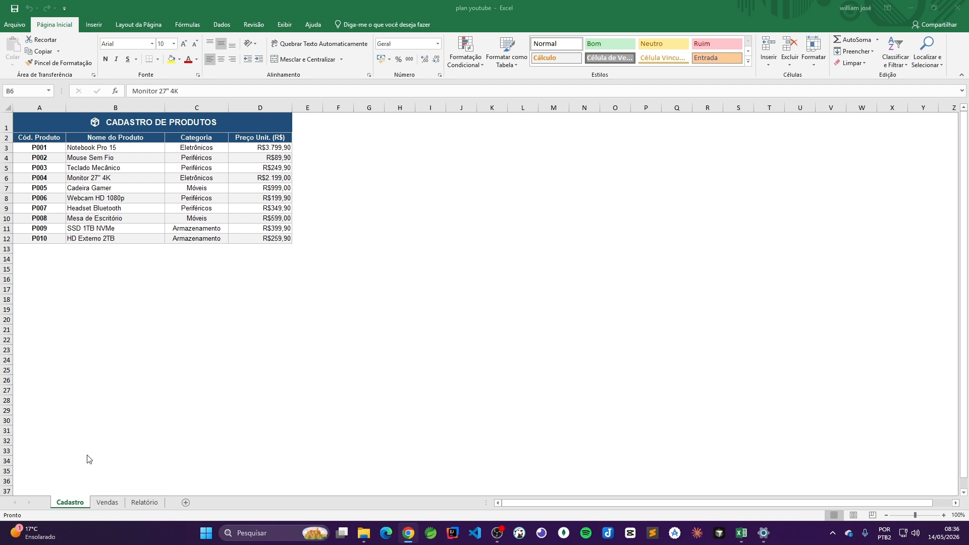
Review the product table in the Cadastro sheet and the product name and unit price lookup formulas in row 3 of Vendas.
drag(35, 123, 199, 235)
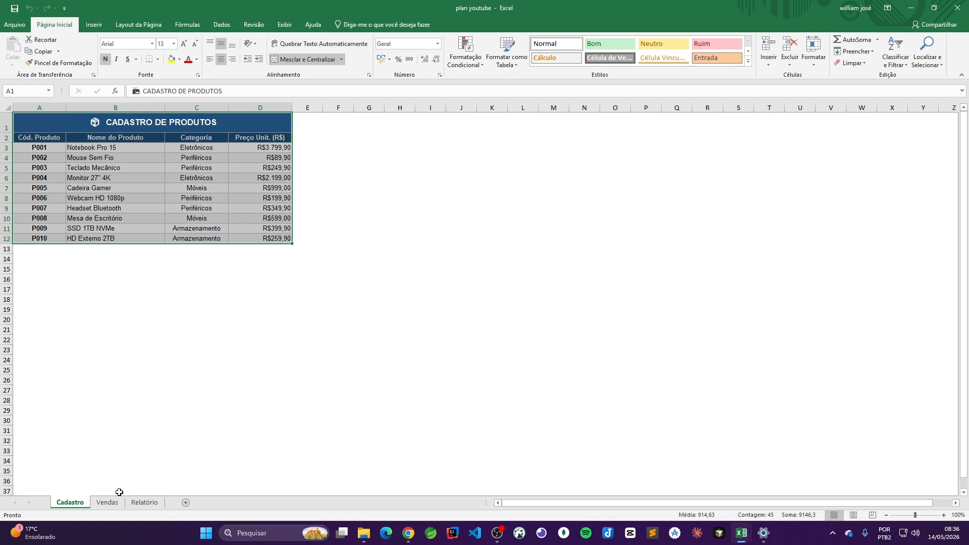
click(103, 506)
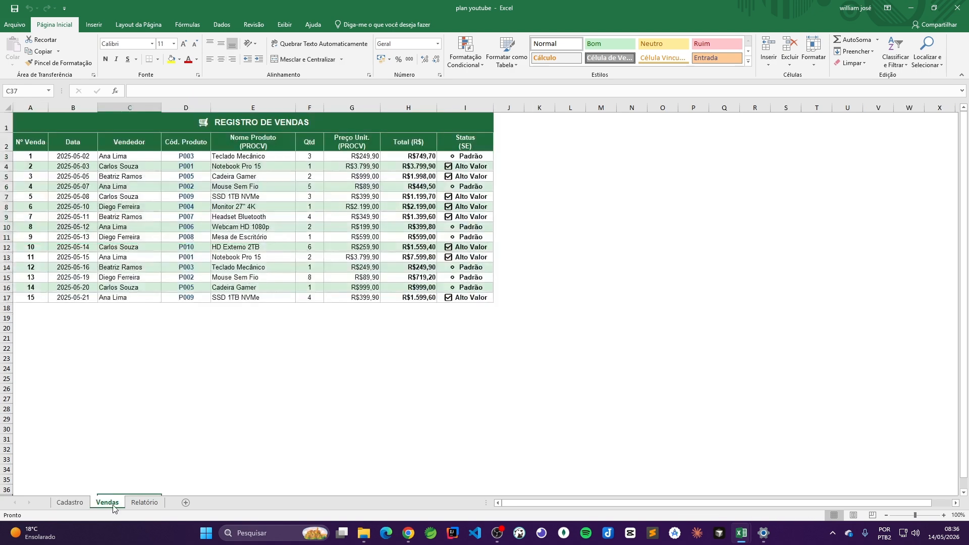
click(186, 157)
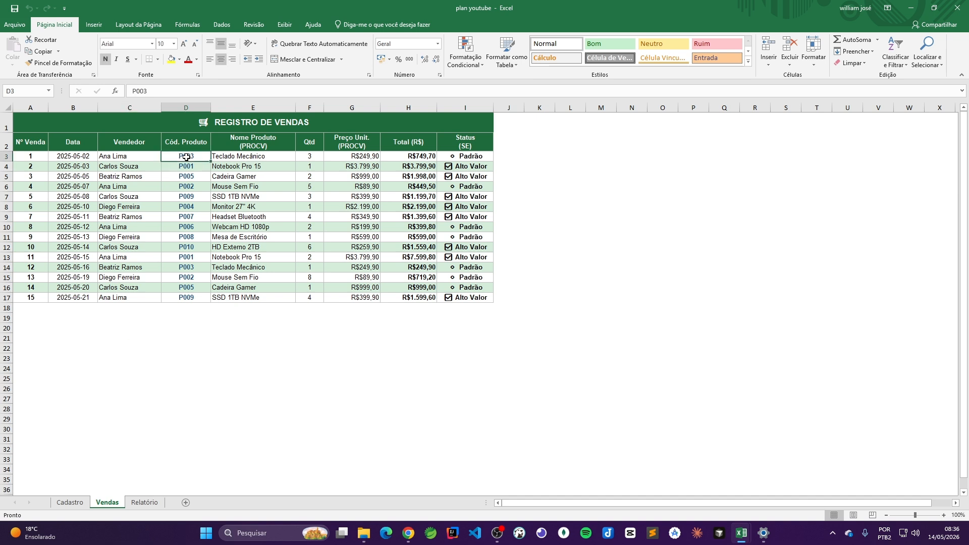
click(253, 154)
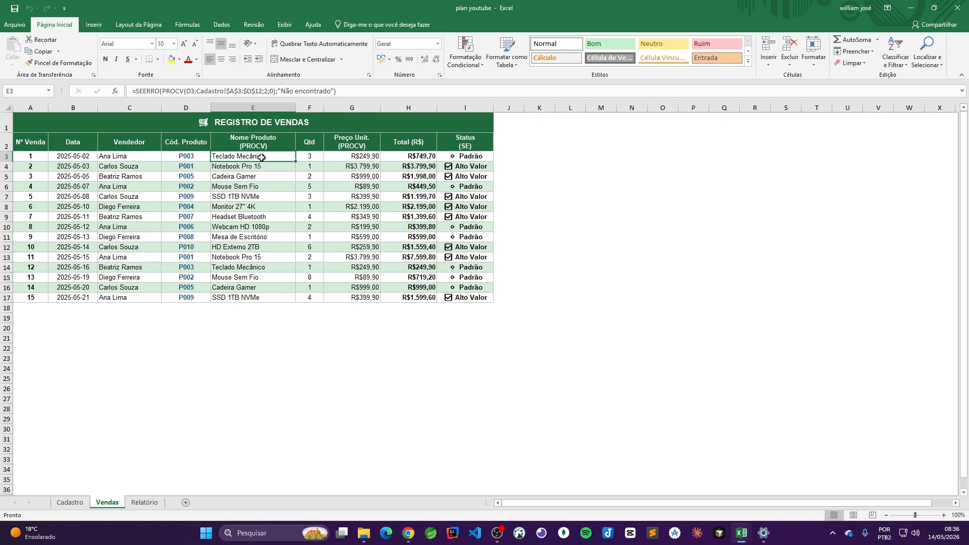
click(367, 158)
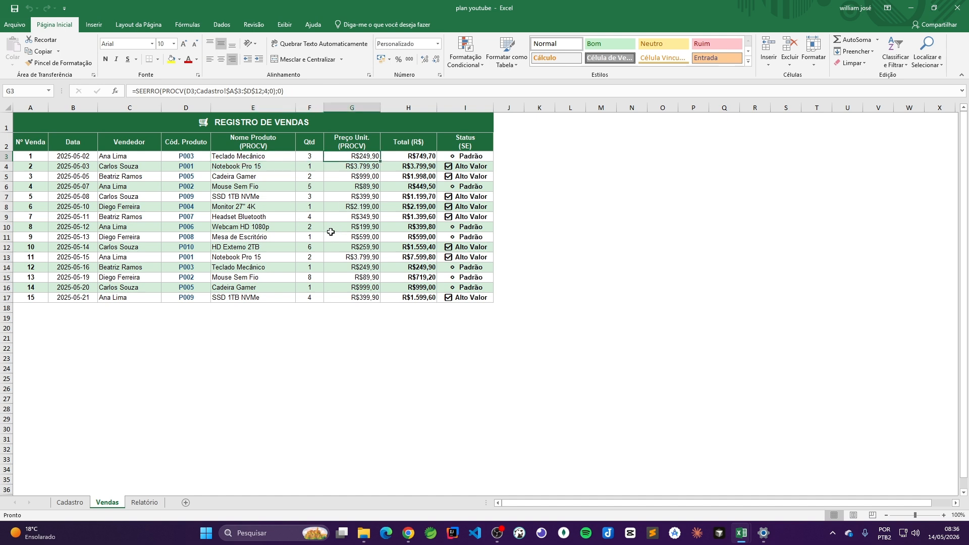
key(alt+Tab)
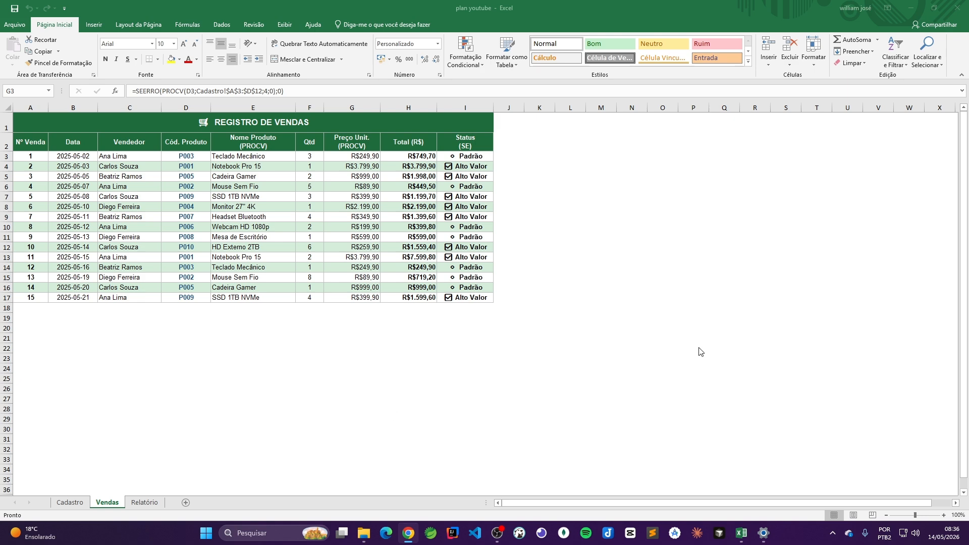
Examine the sellers and their SOMASE sales totals in the Relatório sheet, comparing with the Vendas sheet.
click(150, 504)
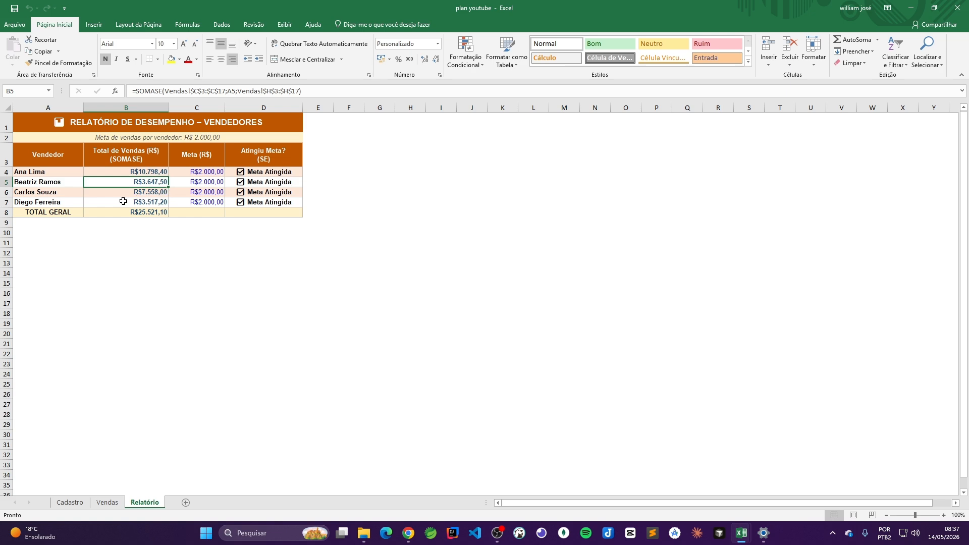
click(106, 505)
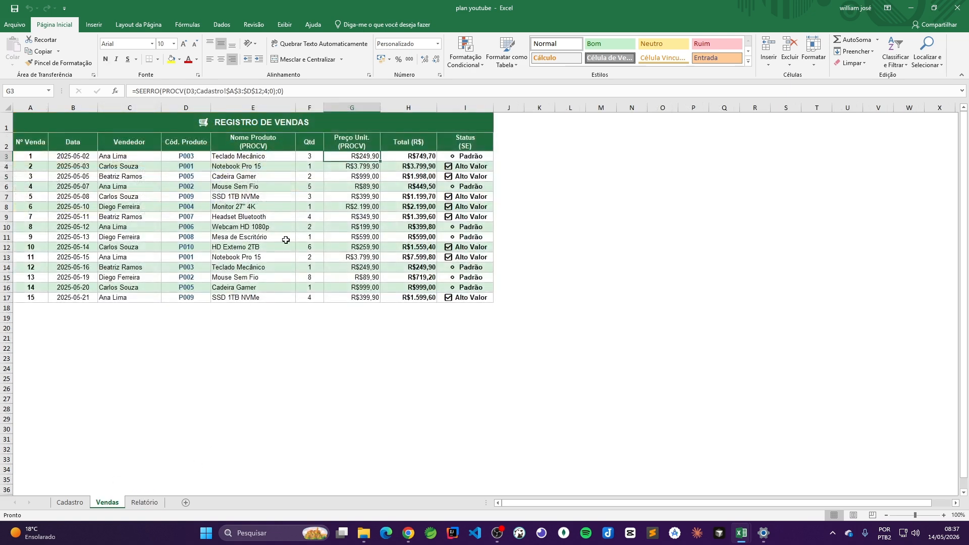
click(145, 502)
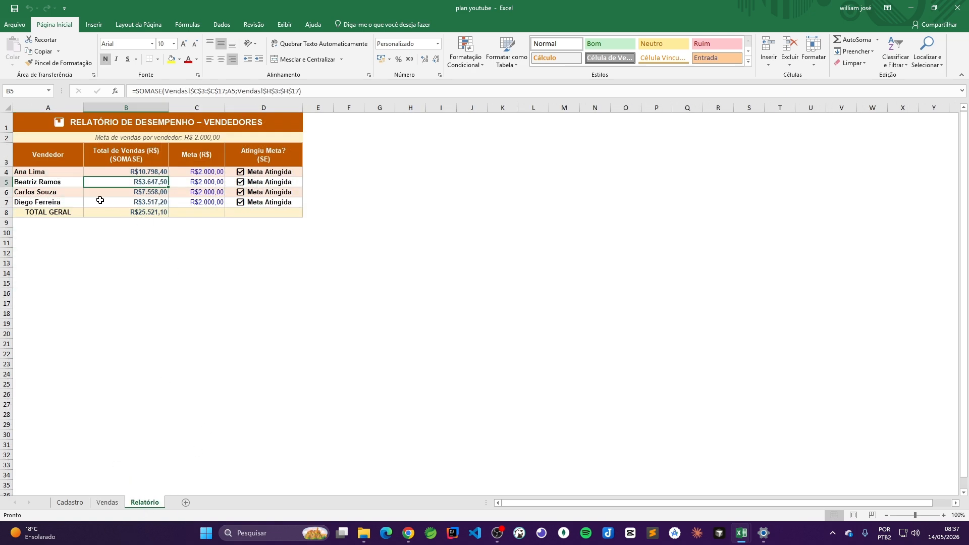
click(44, 173)
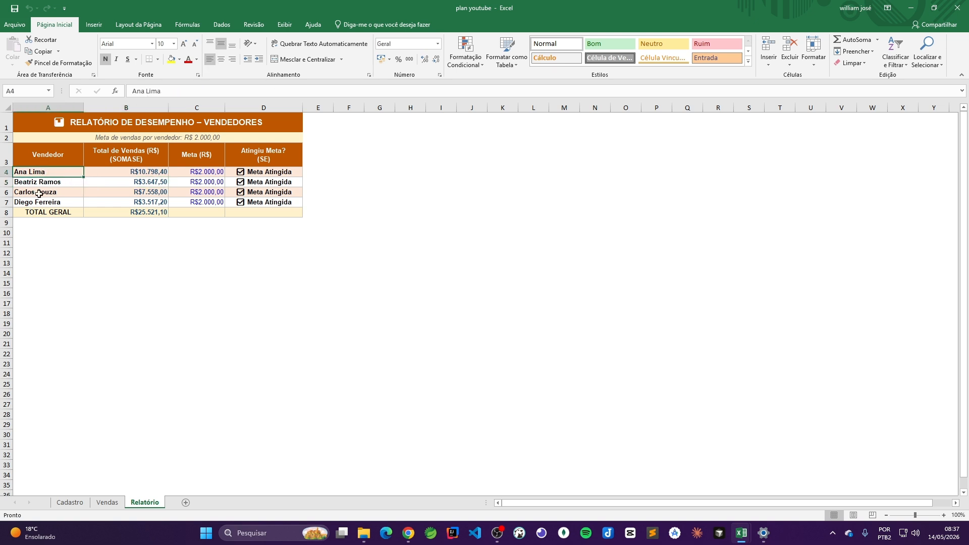
click(42, 184)
click(42, 193)
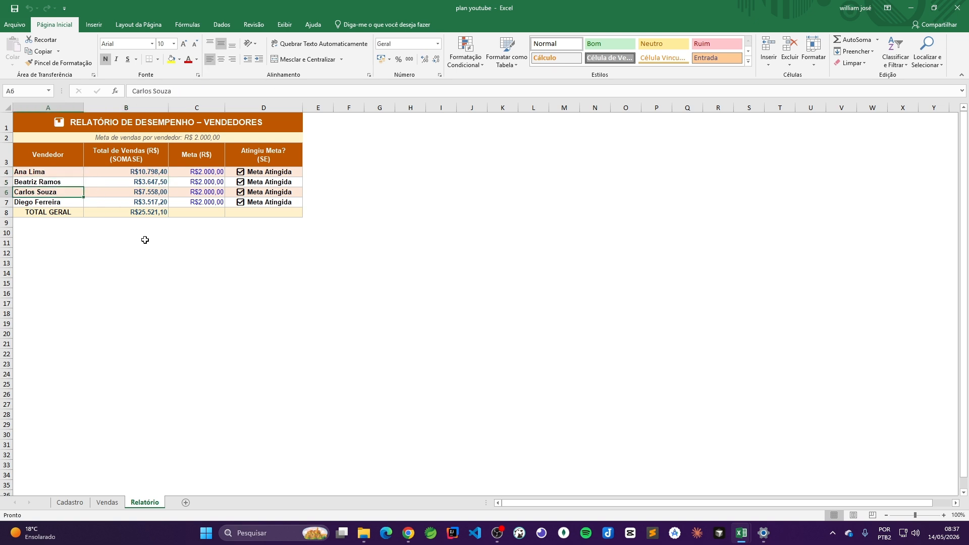
click(141, 195)
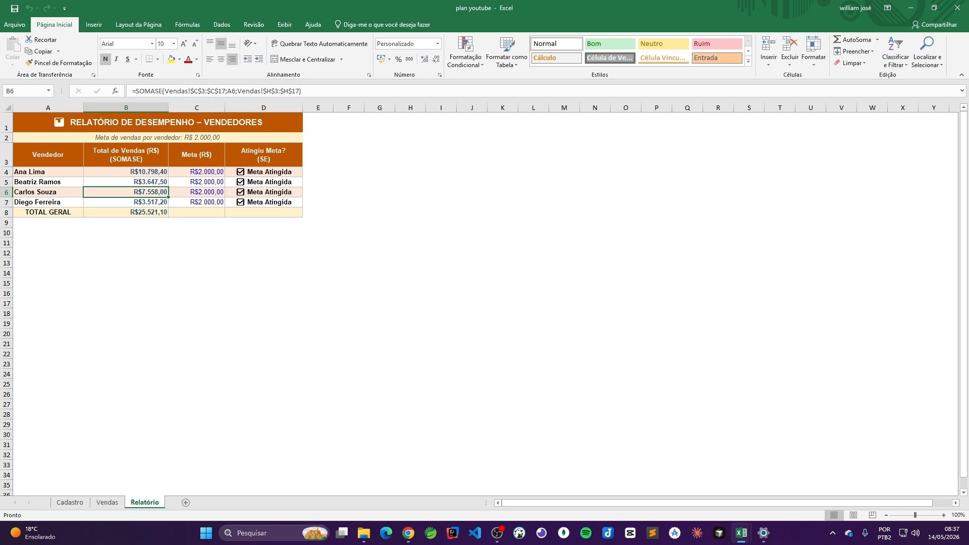
Inspect the SE formula in the Status column of the Vendas sheet, at cell I8.
click(70, 506)
click(107, 503)
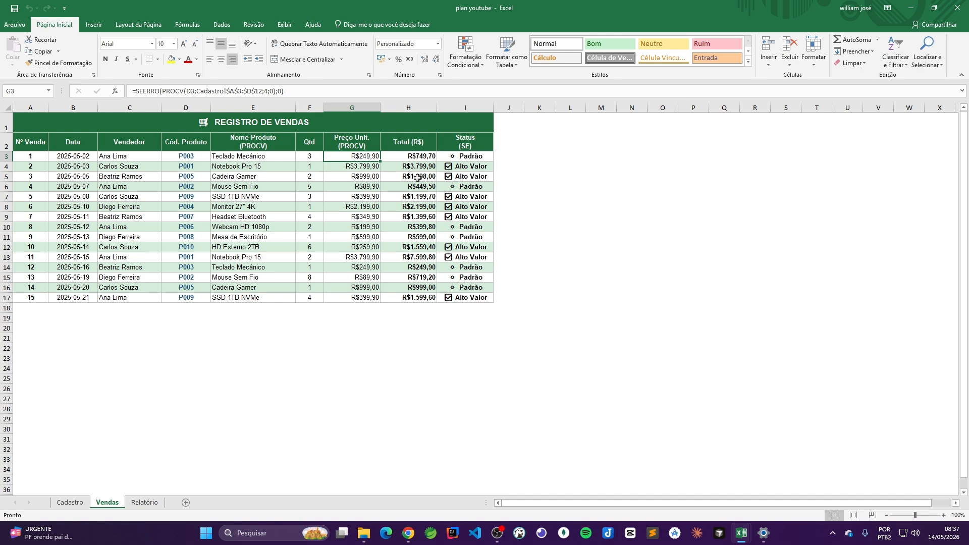
click(143, 502)
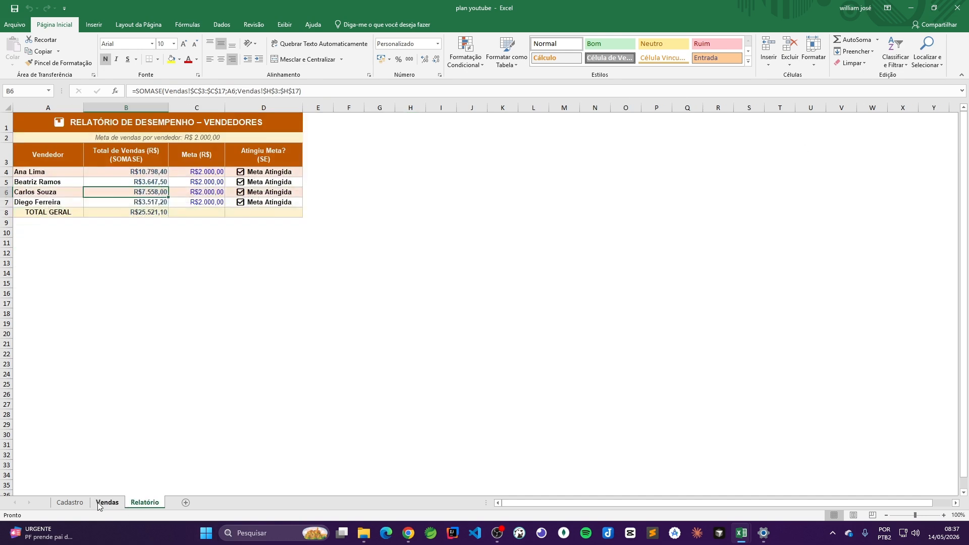
click(105, 502)
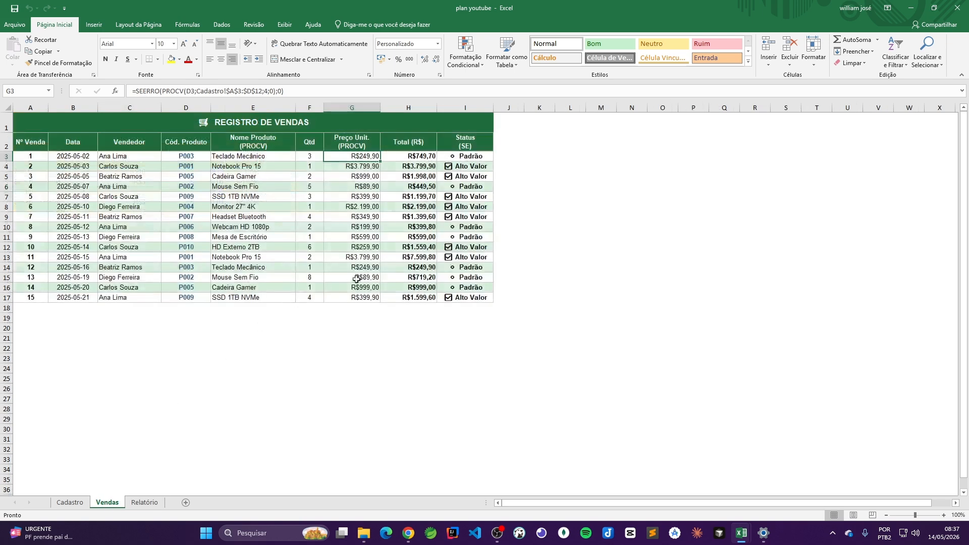
click(474, 204)
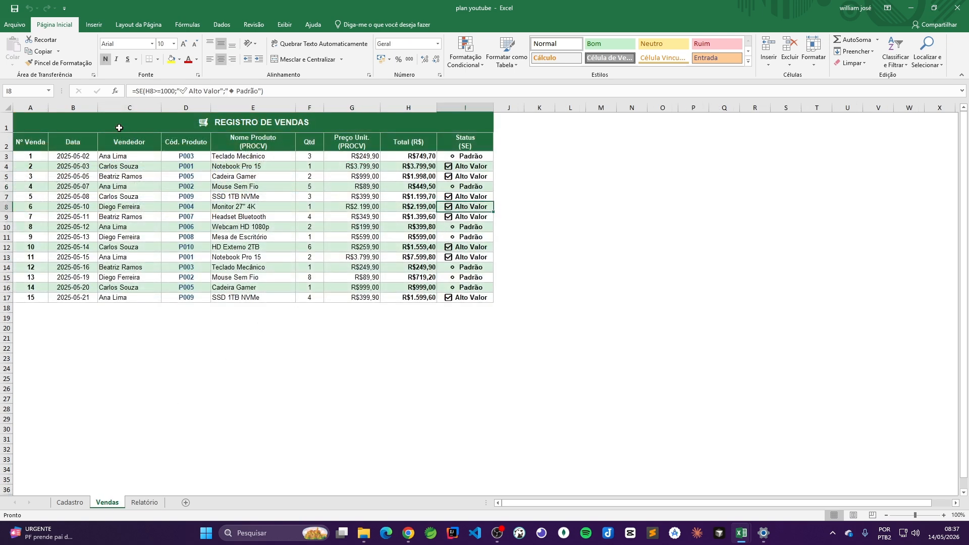
double_click(468, 207)
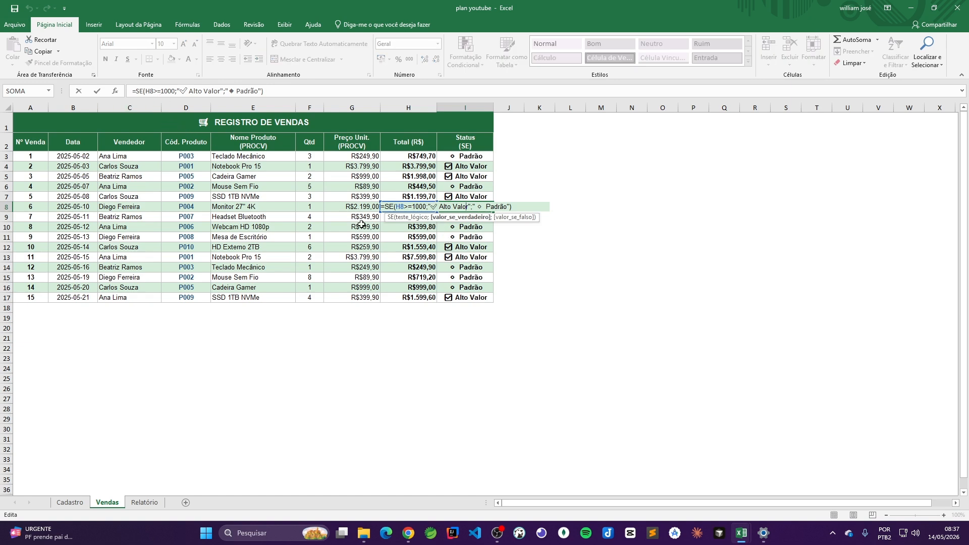
key(Return)
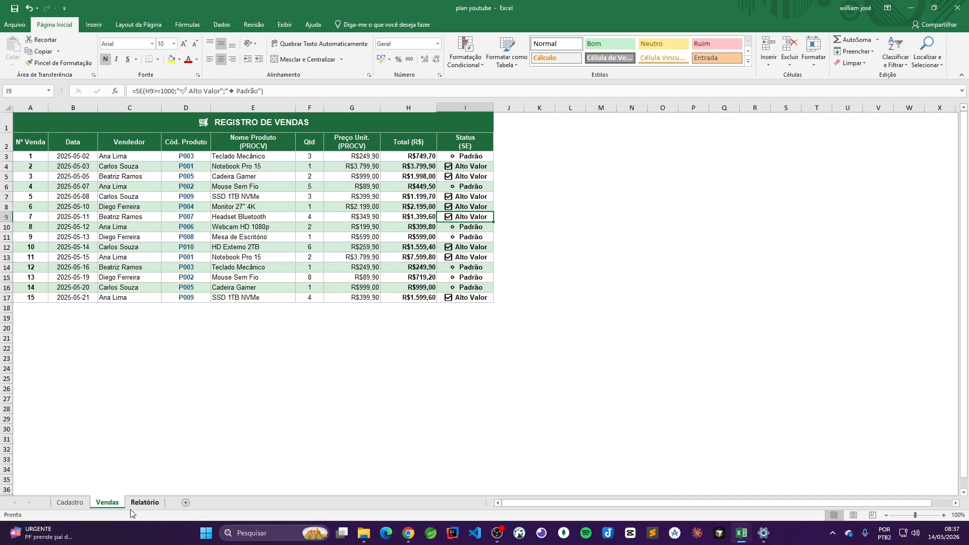
Inspect the SE formulas in the Atingiu Meta? column of Relatório, cells D5 and D4, and return to the Cadastro sheet.
click(144, 502)
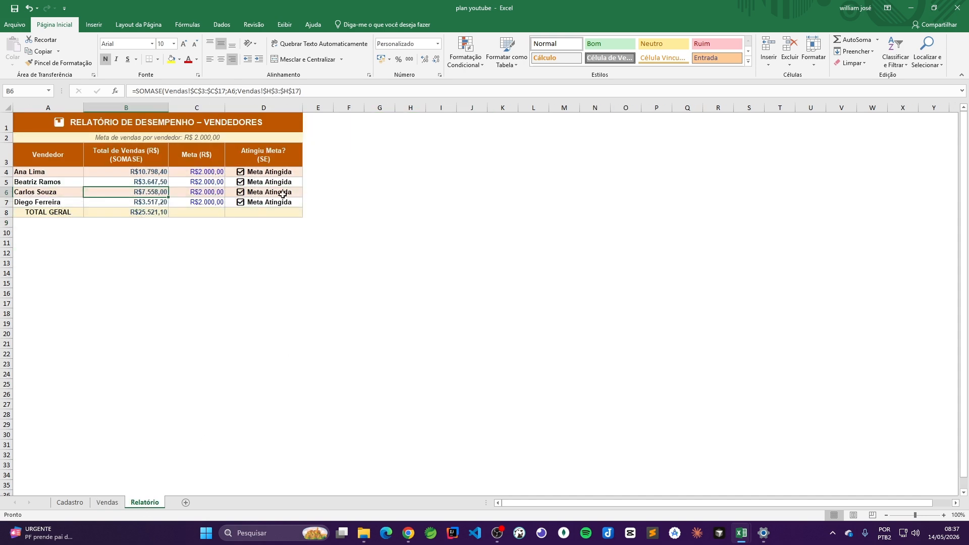
click(273, 182)
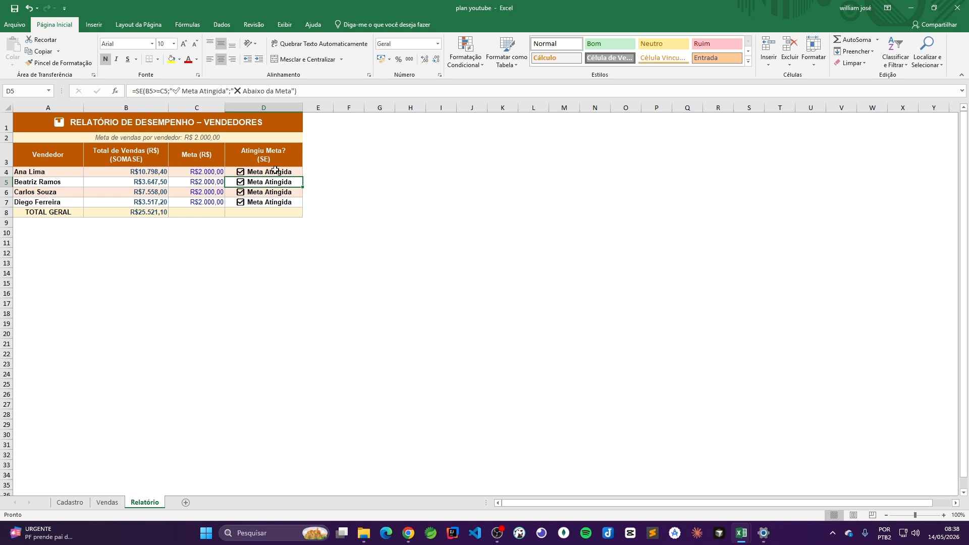
click(276, 172)
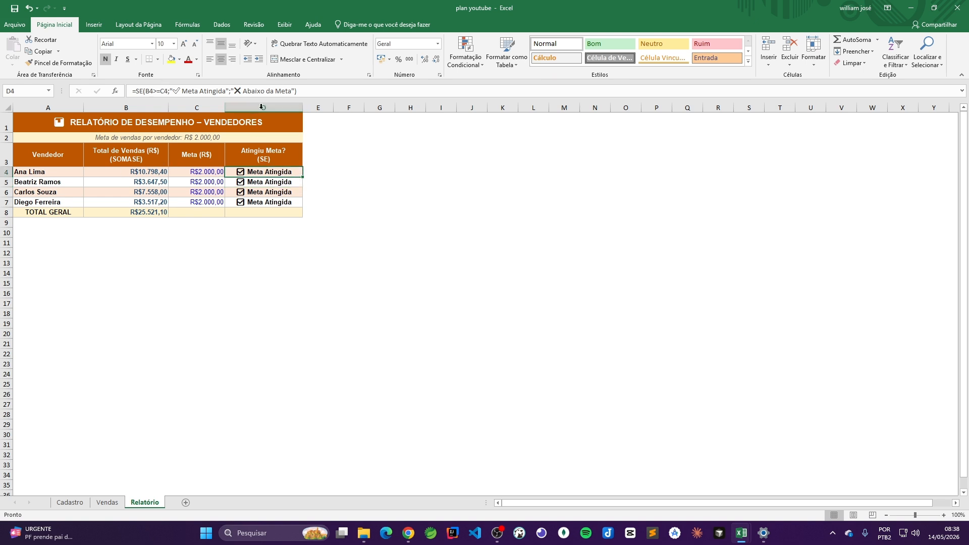
click(301, 302)
click(107, 502)
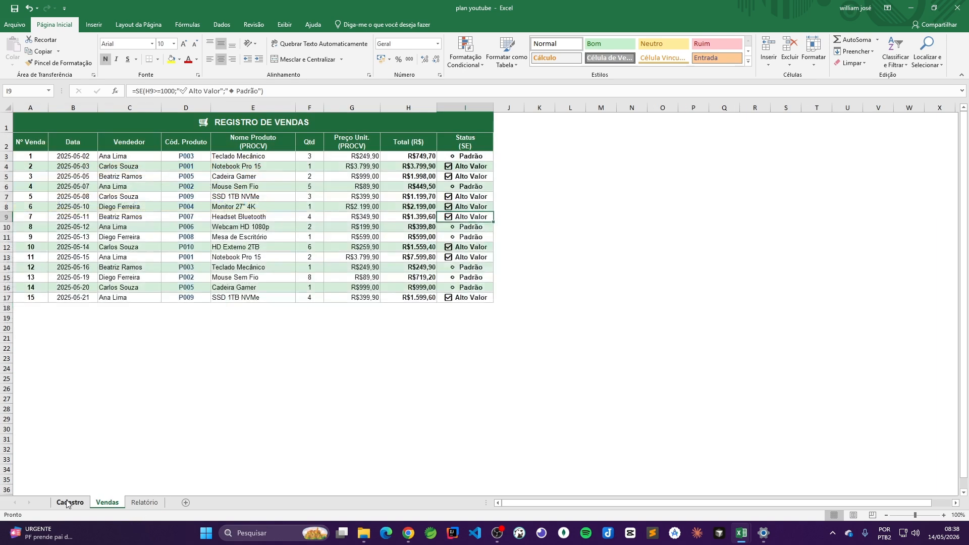
click(69, 502)
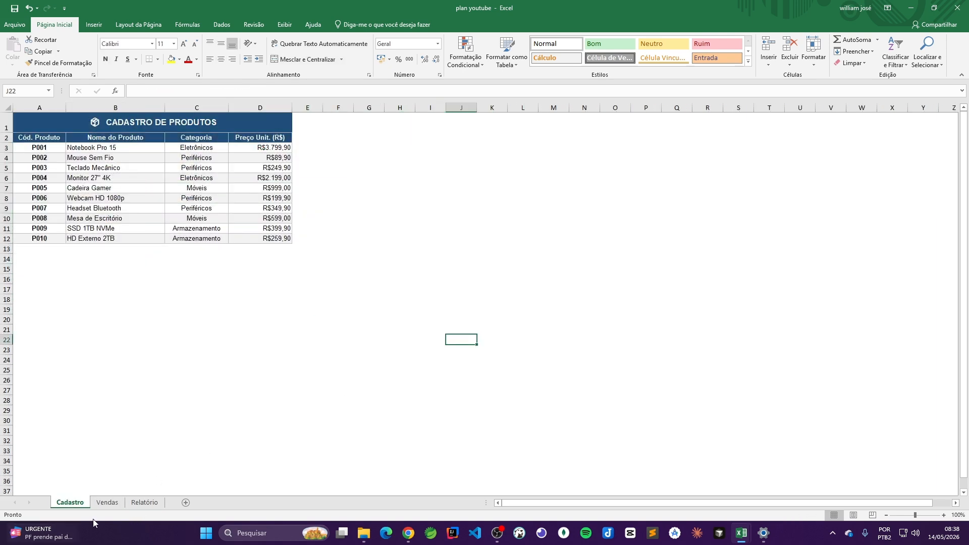
Start a PROCV formula in cell E3 of Vendas with D3 as the lookup value and Cadastro!A3:D12 as the table range.
click(112, 505)
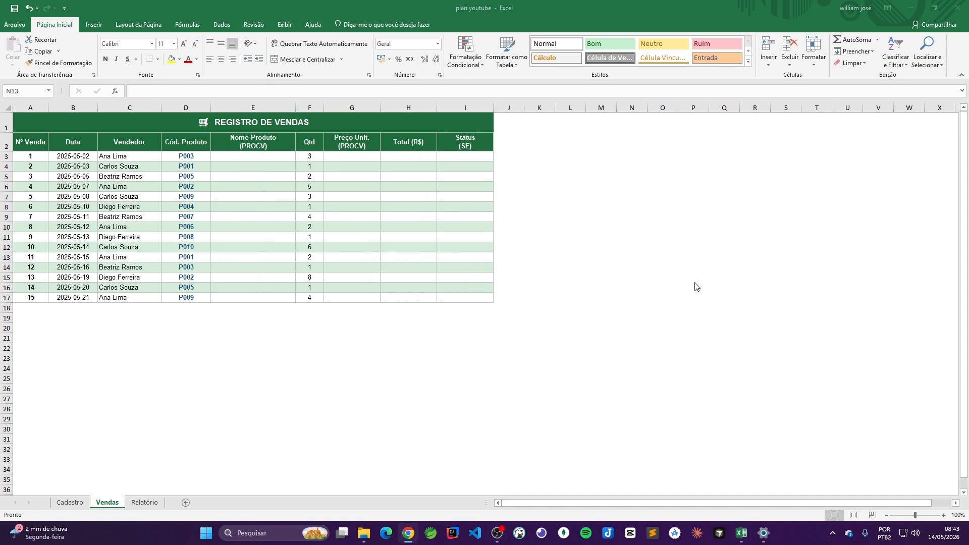
click(243, 156)
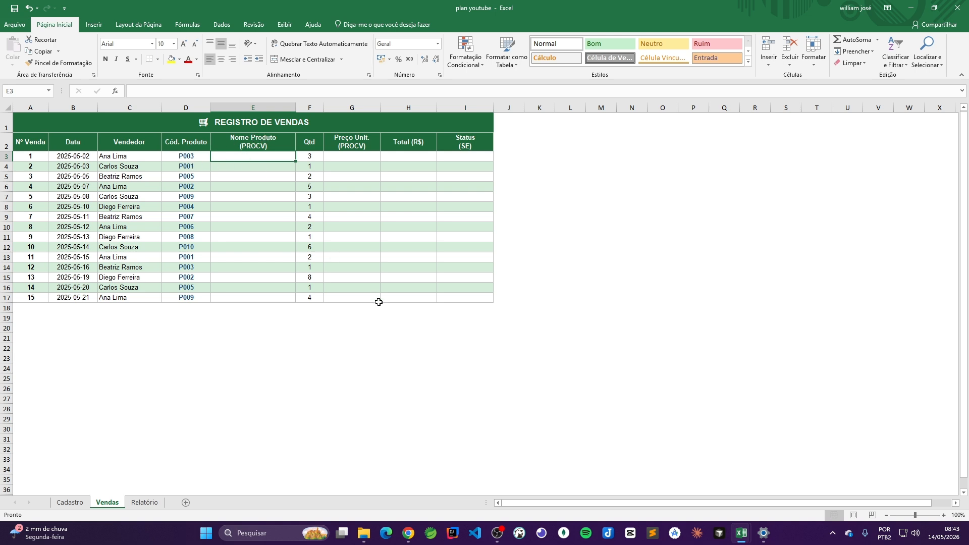
text(=pro)
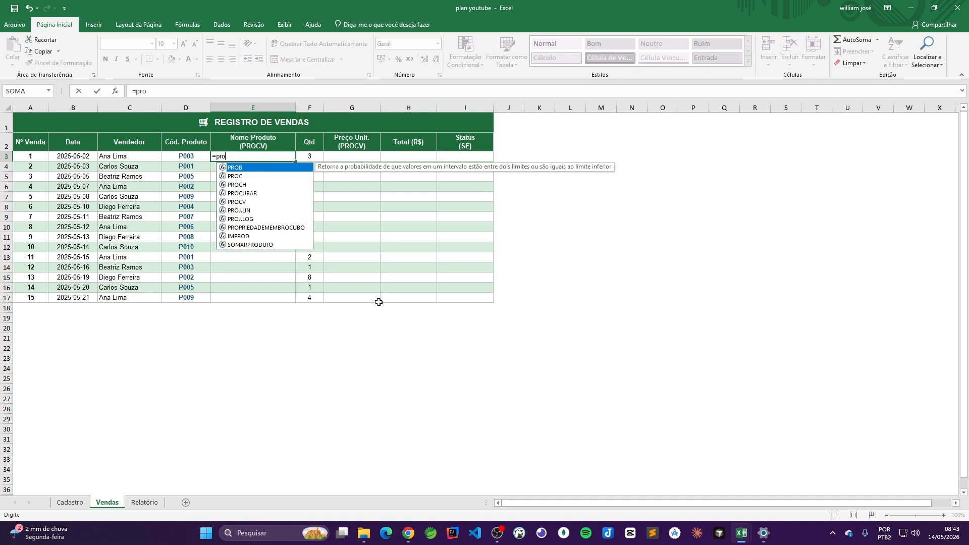
text(cv)
key(Tab)
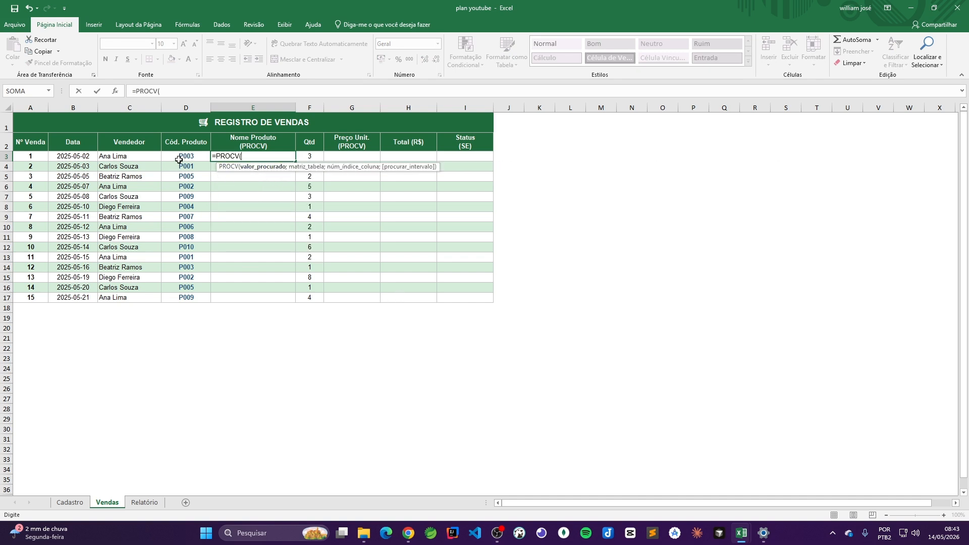
click(191, 159)
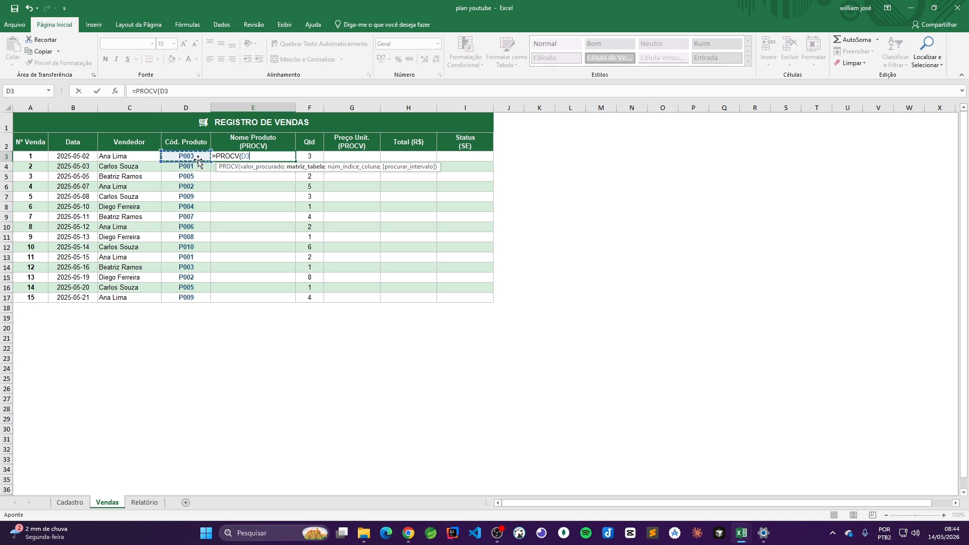
text(;)
click(70, 502)
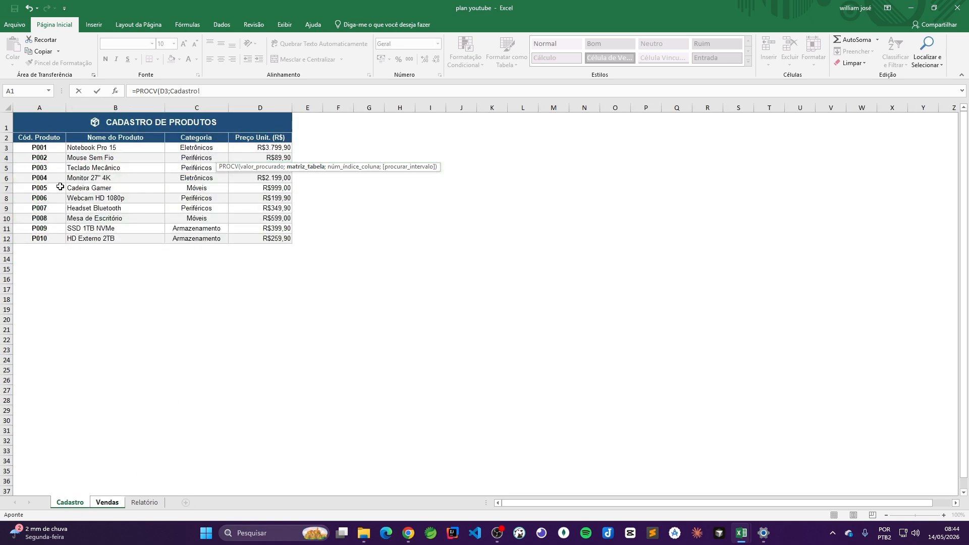
click(49, 148)
drag(49, 148, 248, 238)
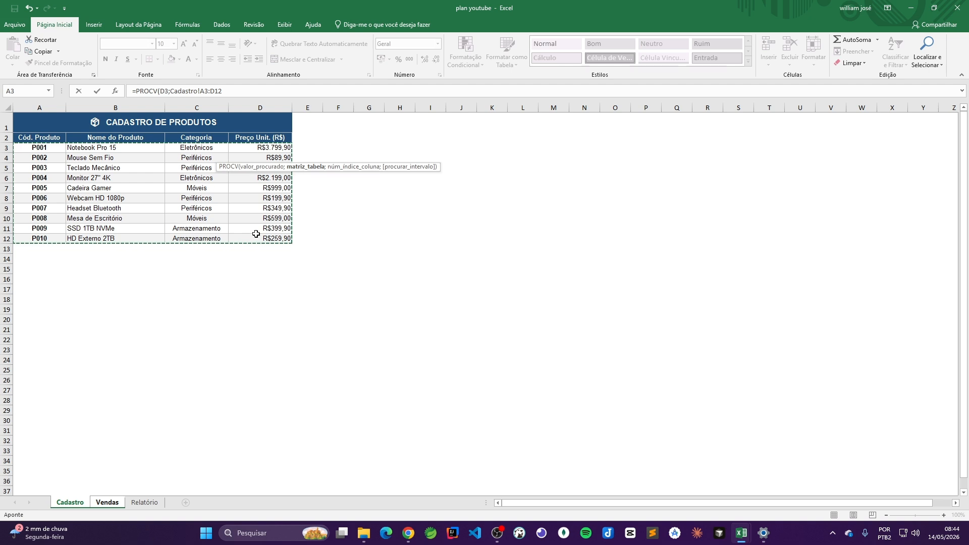
text(;)
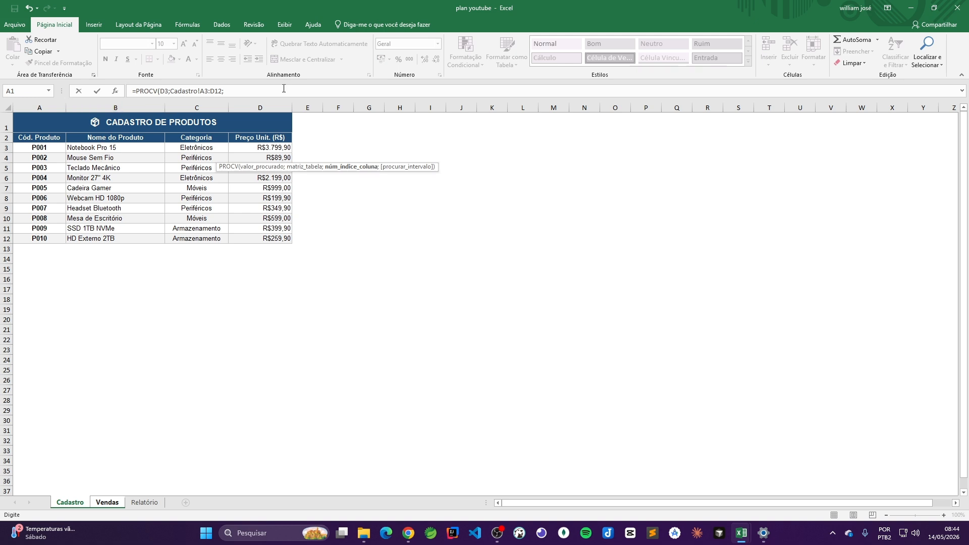
Complete the PROCV formula with column index 2 and FALSO for exact match, and enter it in the cell.
click(261, 91)
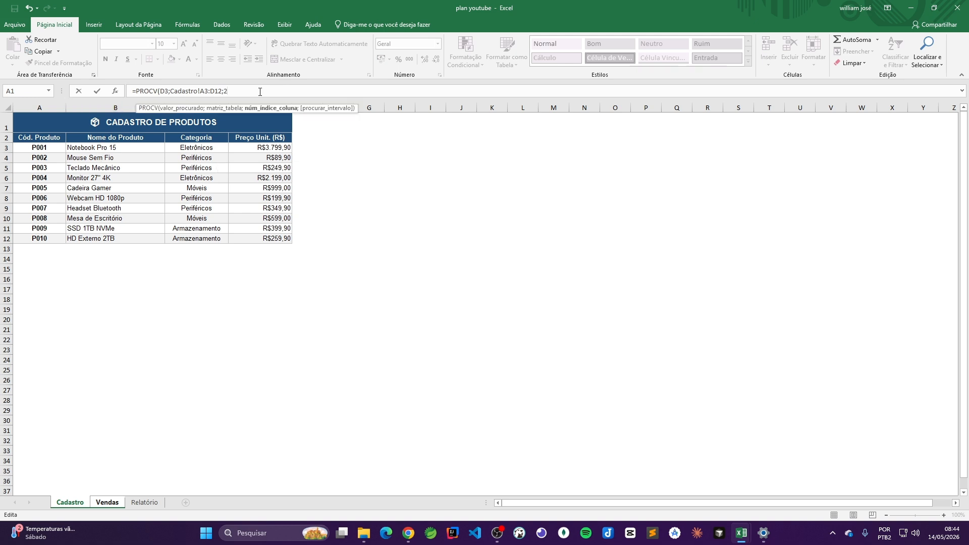
text(;)
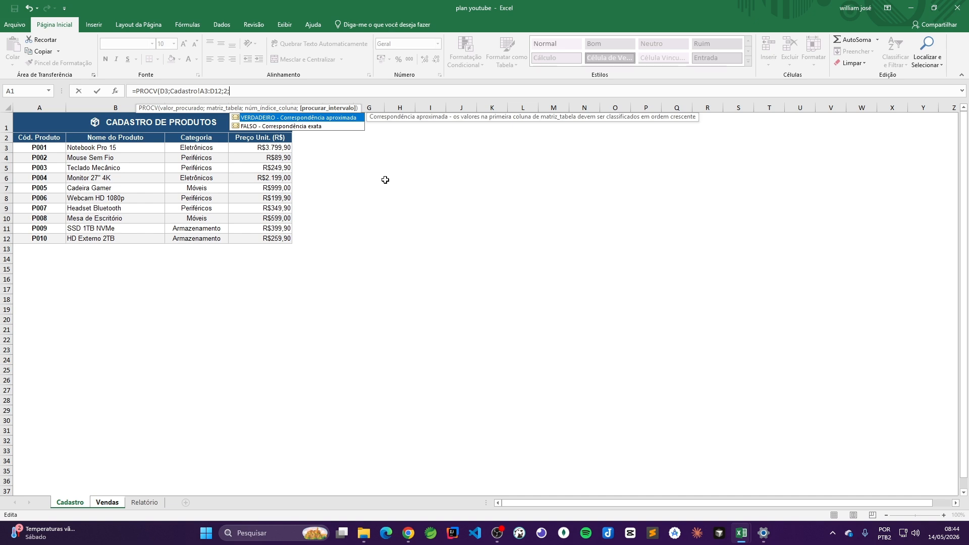
double_click(297, 126)
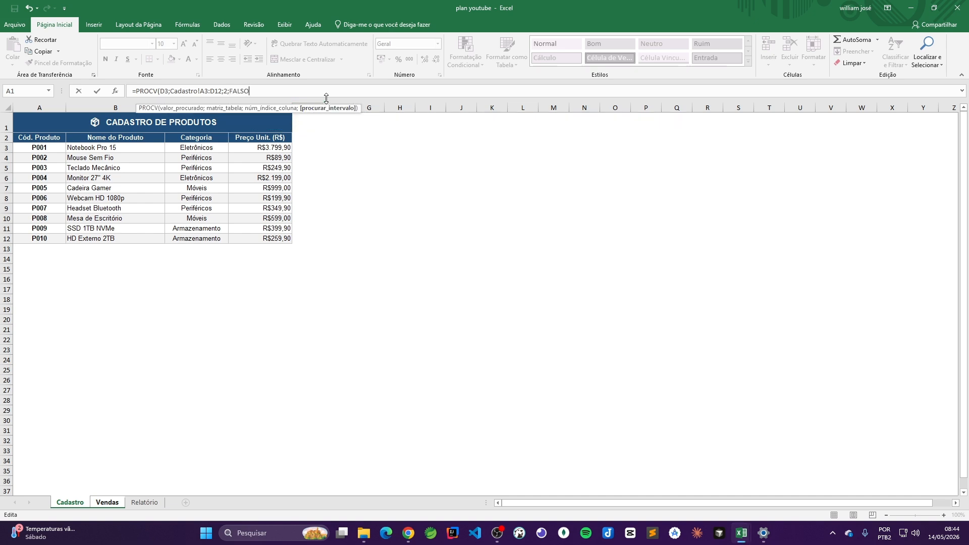
text())
key(Return)
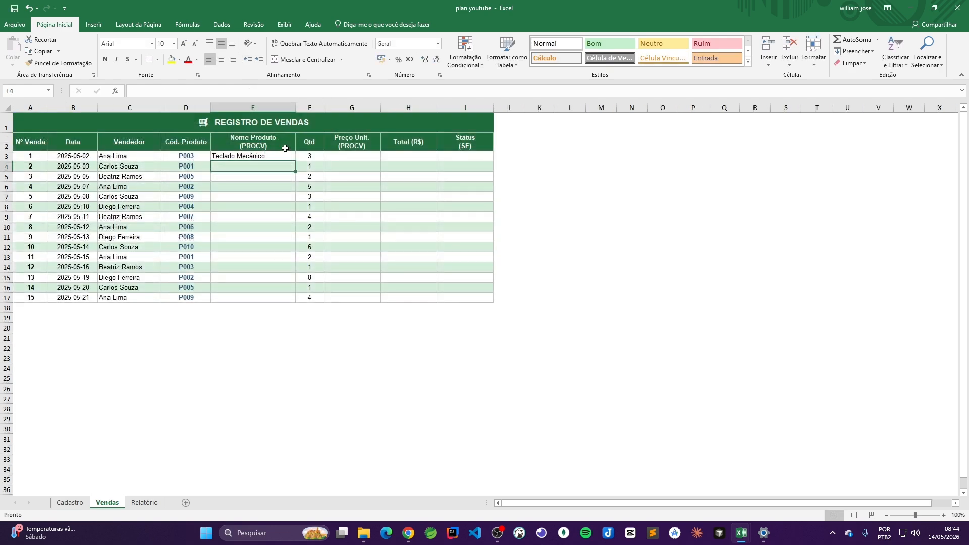
Check the PROCV formula in E3 of Vendas against the product table in Cadastro, and return to Vendas.
click(242, 157)
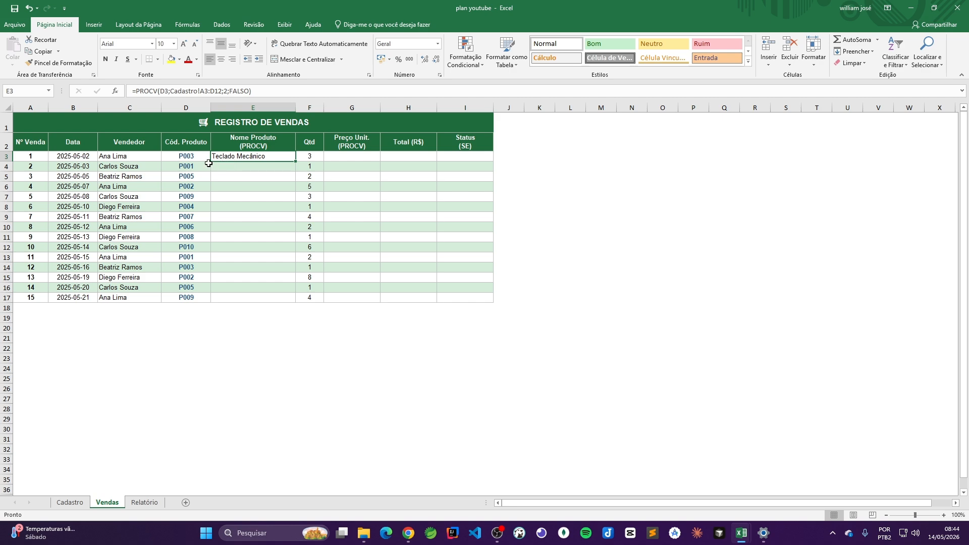
click(70, 502)
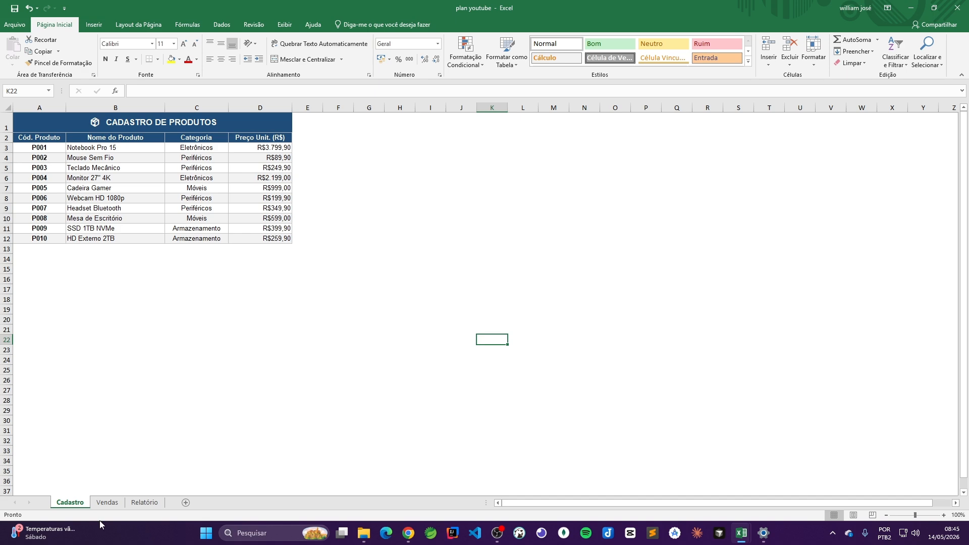
click(107, 502)
Test the product name lookup by entering code P002 in D3, and undo that entry.
click(201, 160)
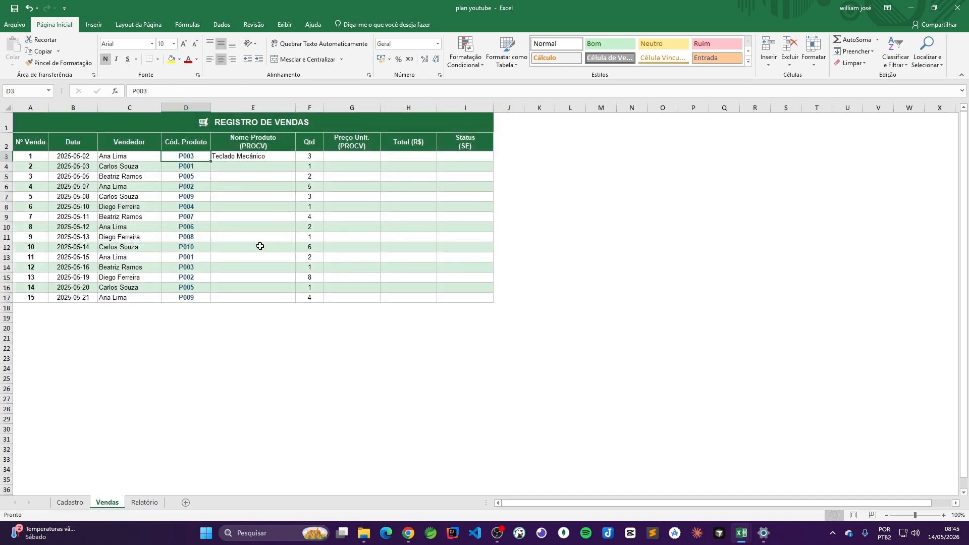
text(P)
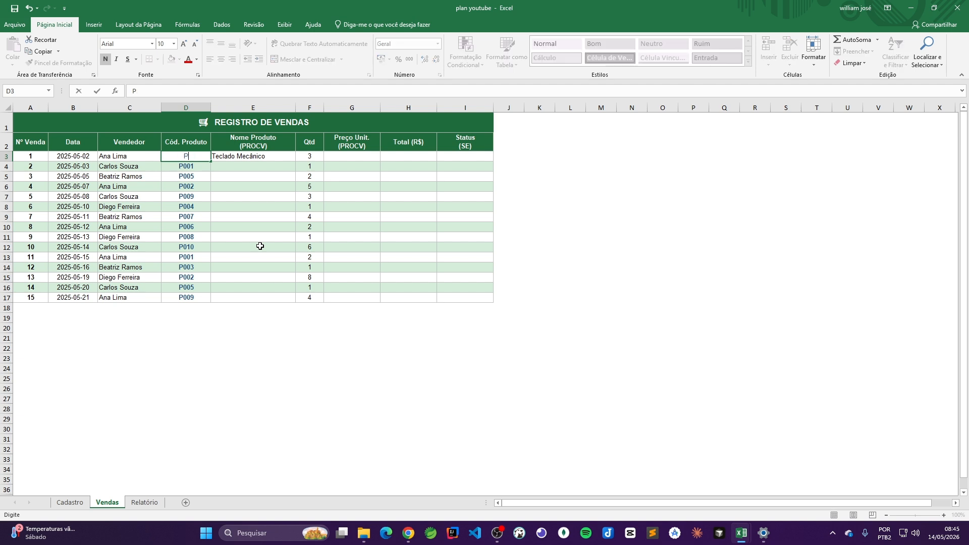
text(002)
key(Return)
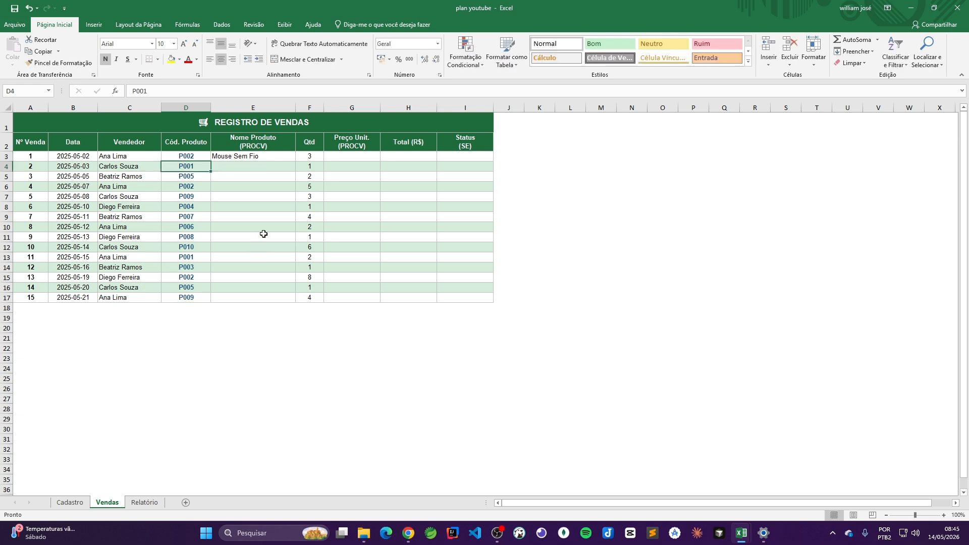
key(ctrl+z)
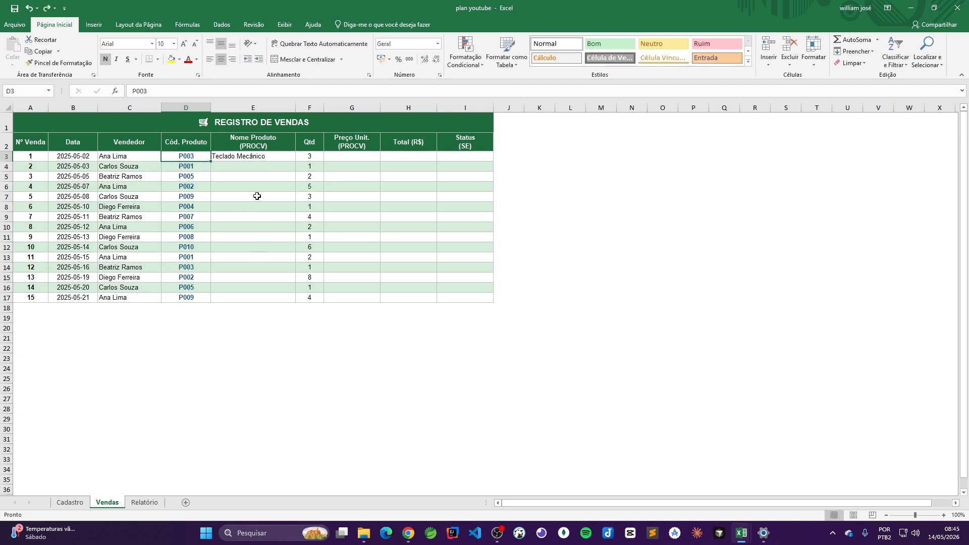
Make the table range in the PROCV formula in E3 absolute, as Cadastro!$A$3:$D$12.
click(272, 157)
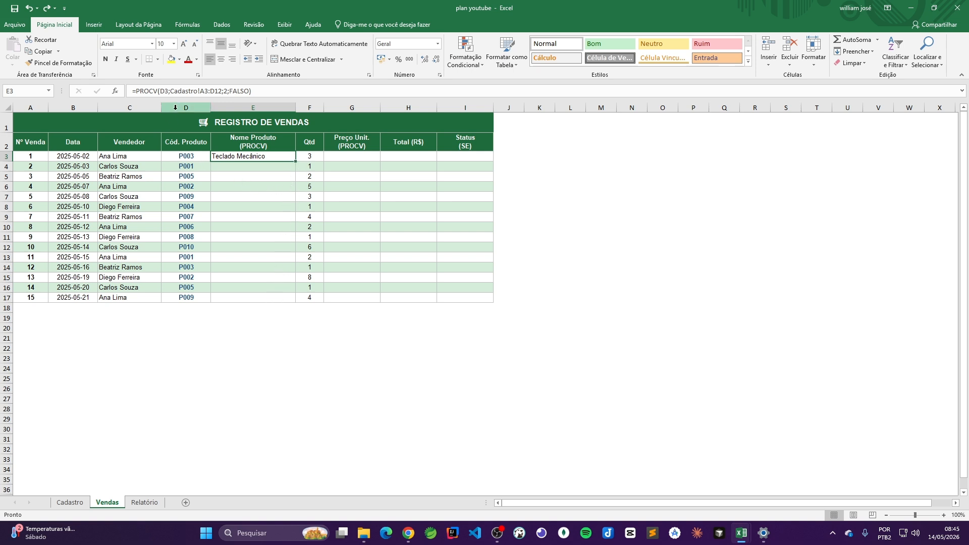
click(80, 503)
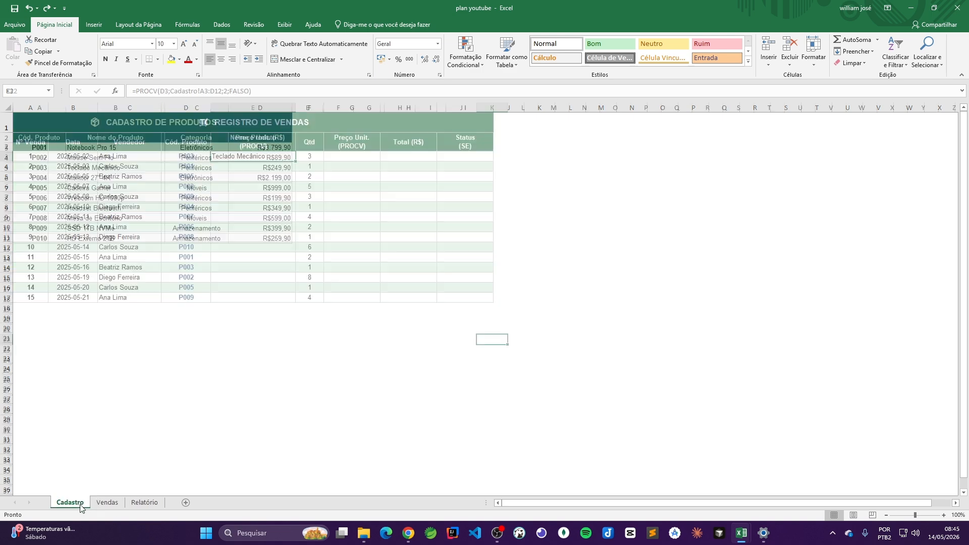
click(99, 503)
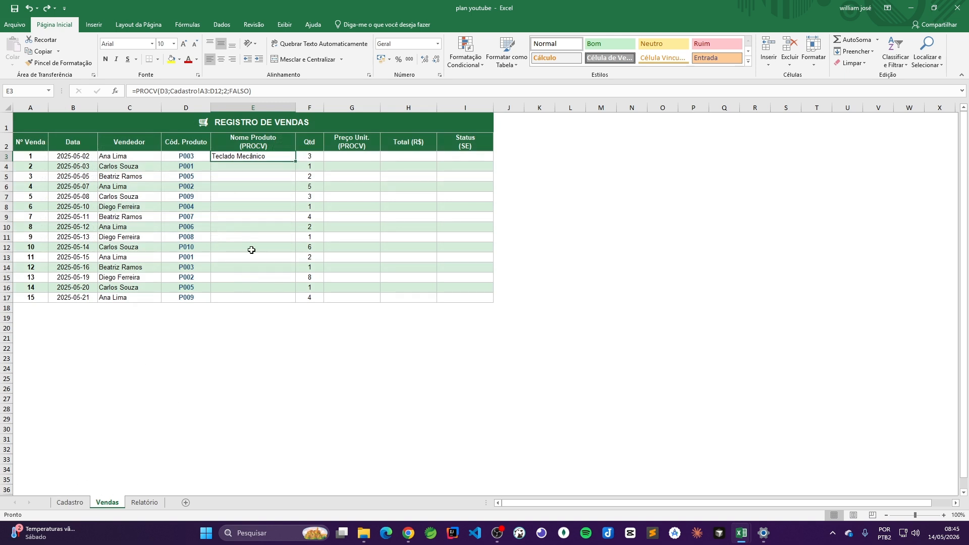
click(197, 91)
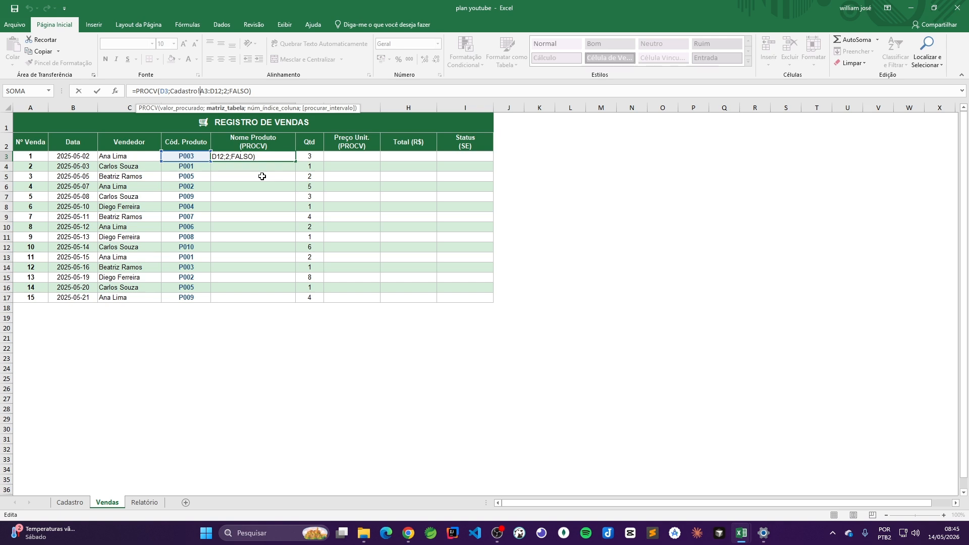
text($A)
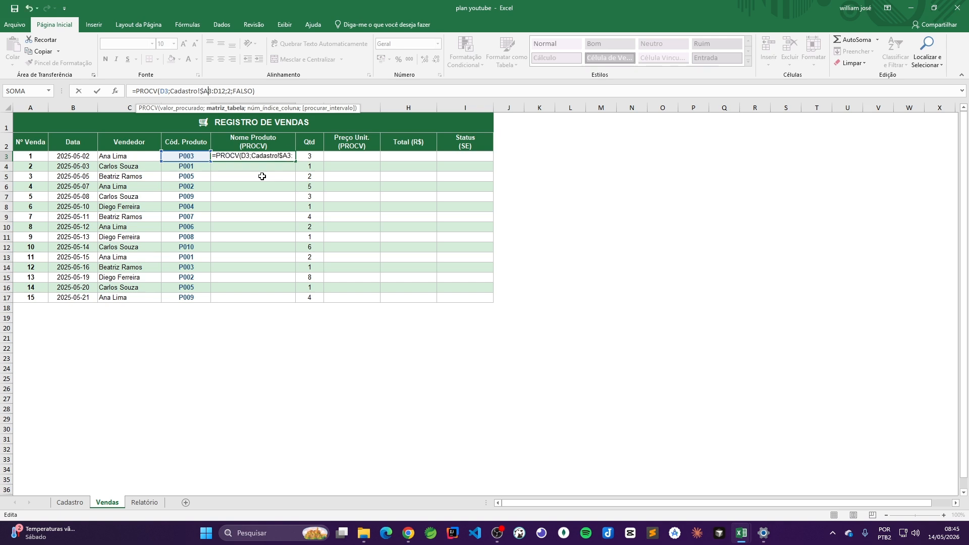
text($)
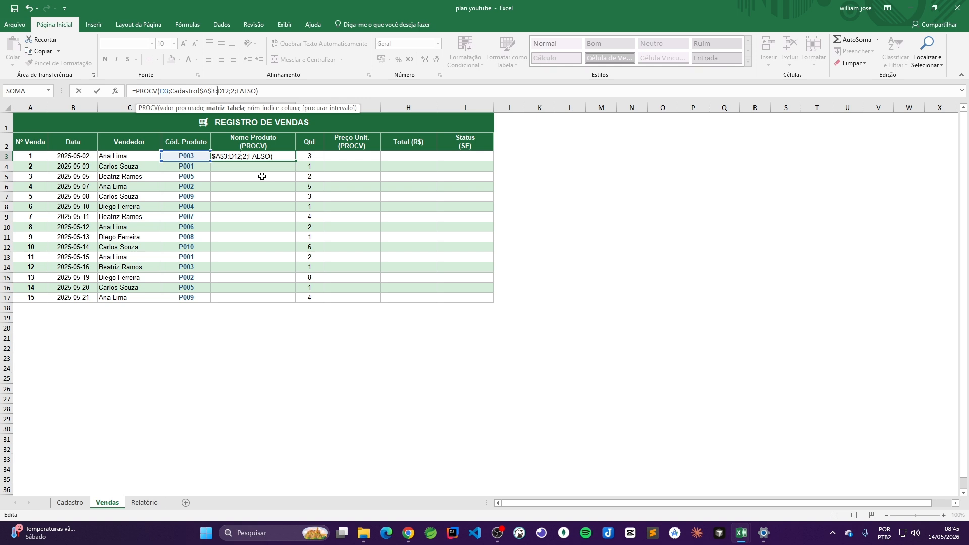
text($A)
text($D$)
key(Return)
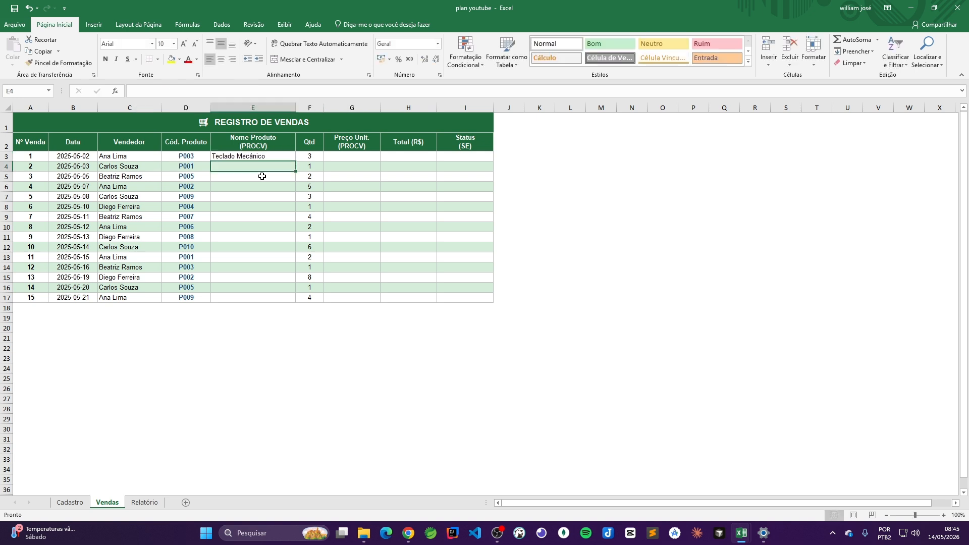
Fill the product name formula from E3 down to E17.
click(266, 157)
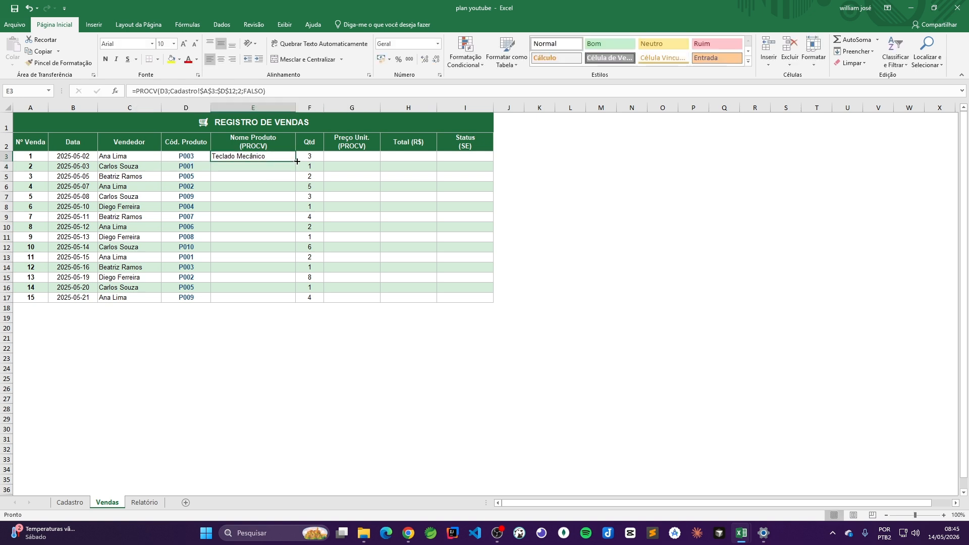
drag(296, 161, 294, 305)
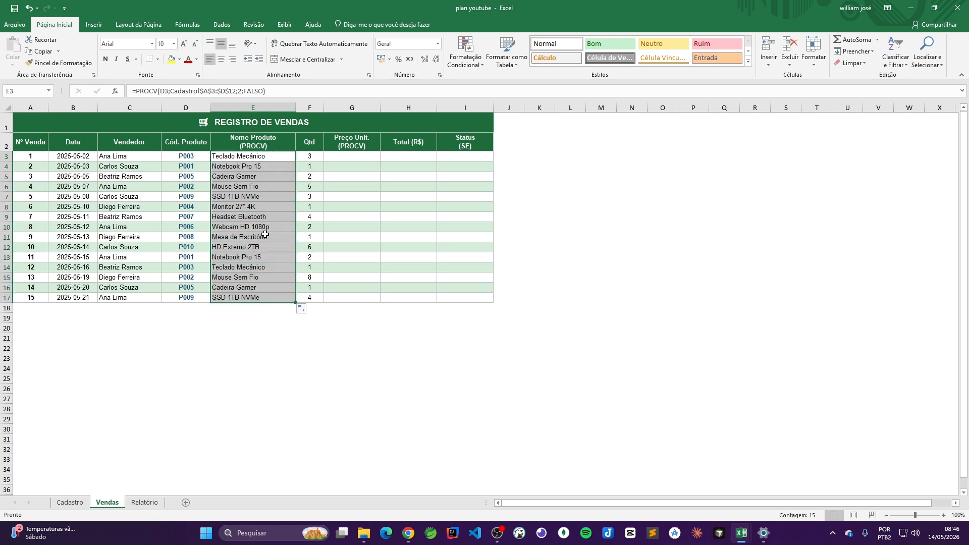
click(364, 330)
Start a PROCV formula in G3 of Vendas with D3 as the lookup value and Cadastro!A3:D12 as the table range.
click(345, 163)
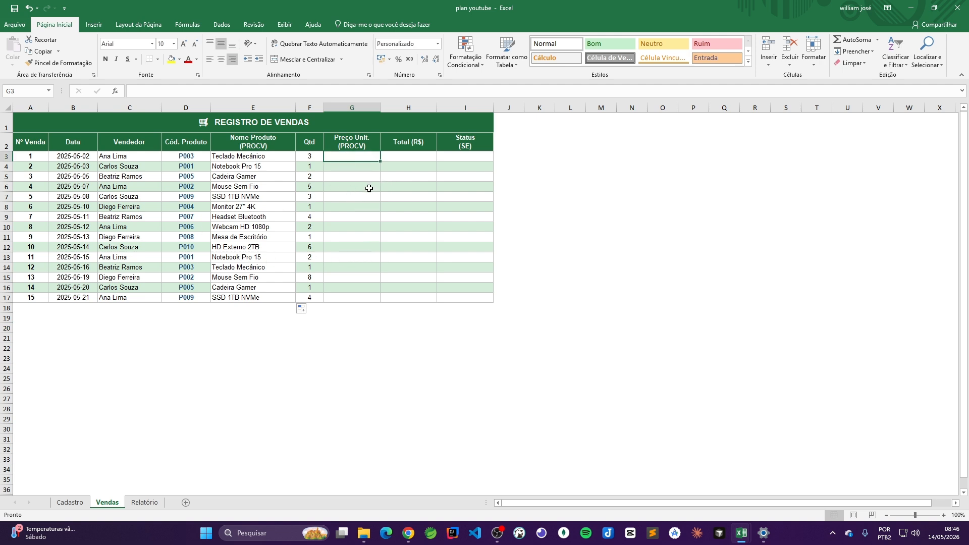
text(=PROCV)
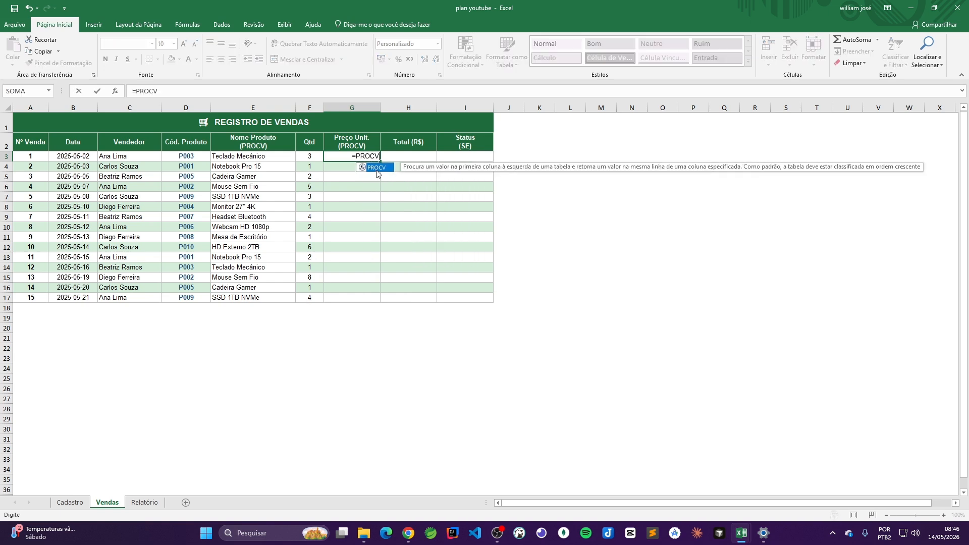
double_click(378, 168)
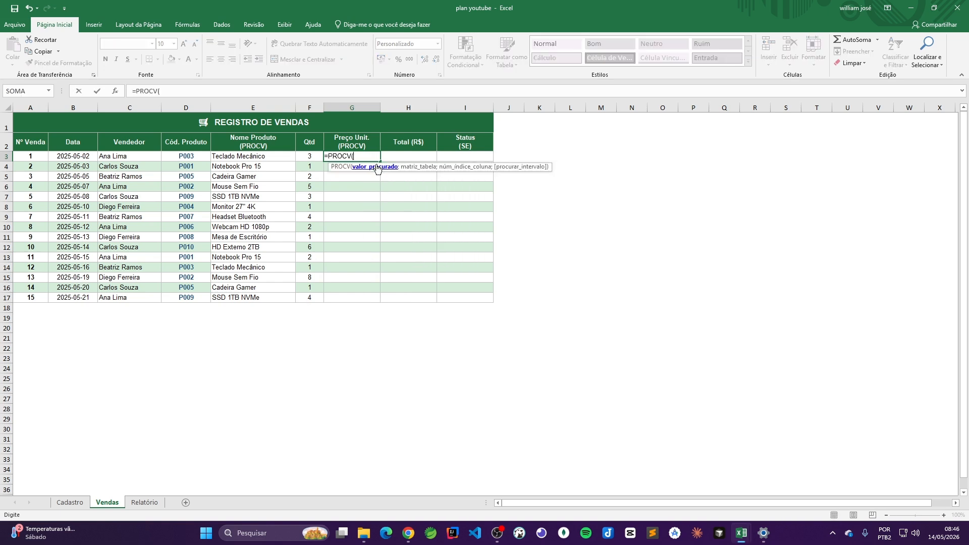
click(188, 156)
text(;)
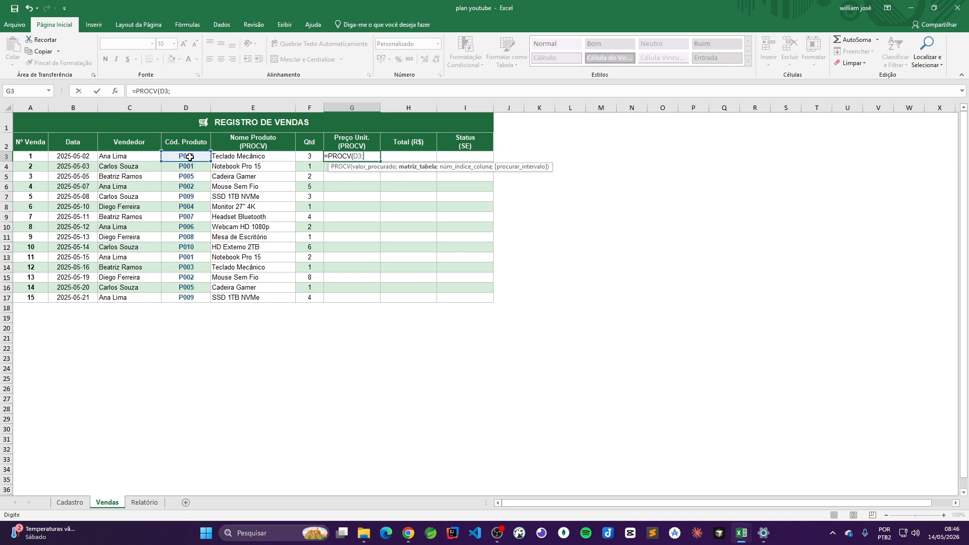
click(70, 503)
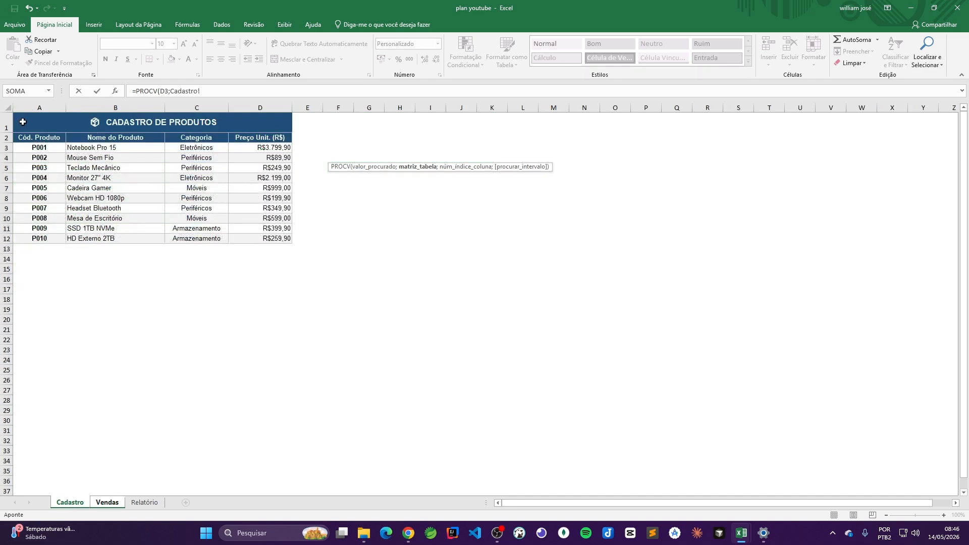
drag(32, 147, 274, 242)
text(;)
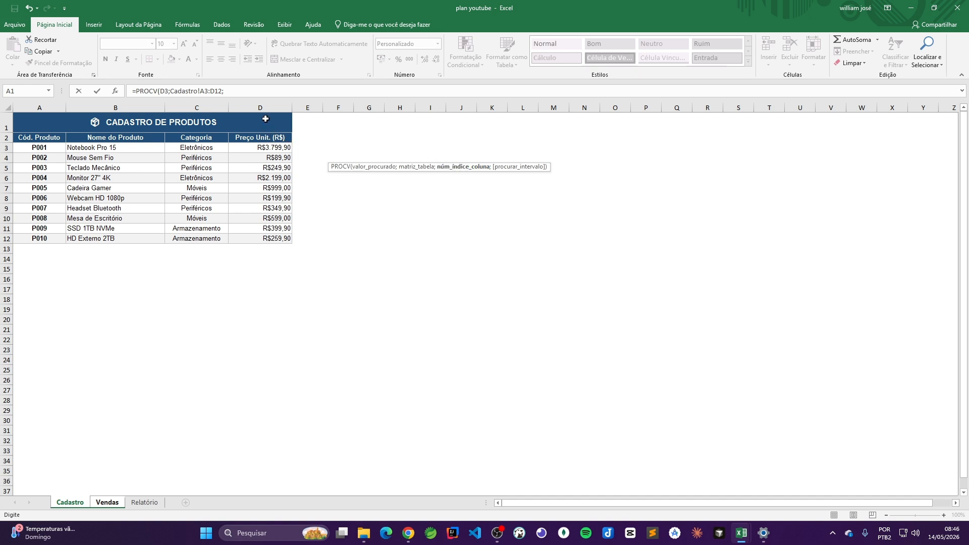
Complete the unit price PROCV formula with column index 4 and FALSO for exact match, and enter it in the cell.
click(244, 91)
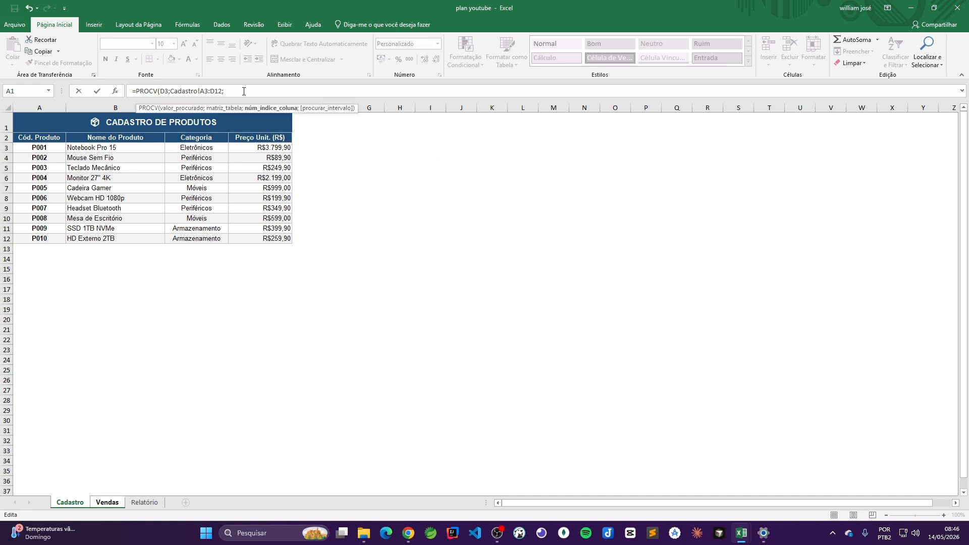
text(4;)
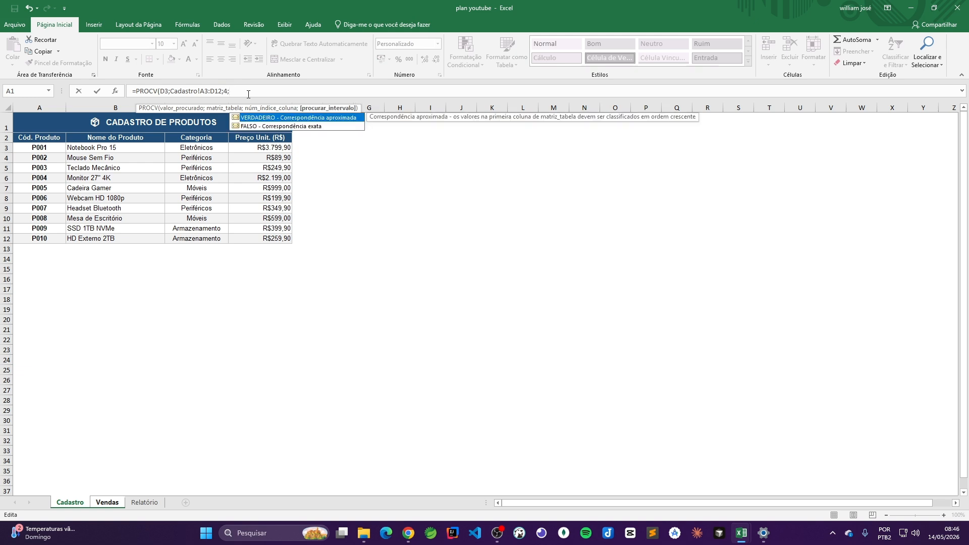
double_click(273, 128)
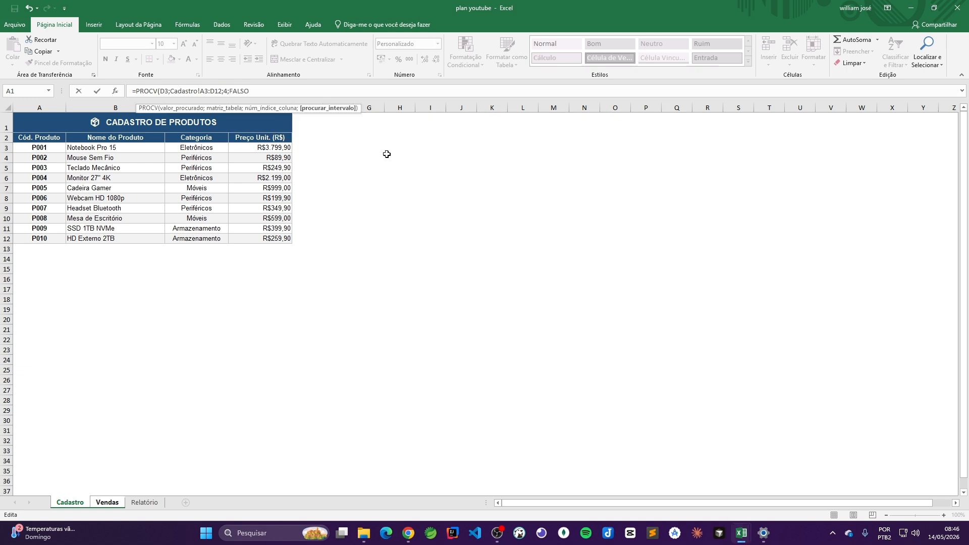
text())
key(Return)
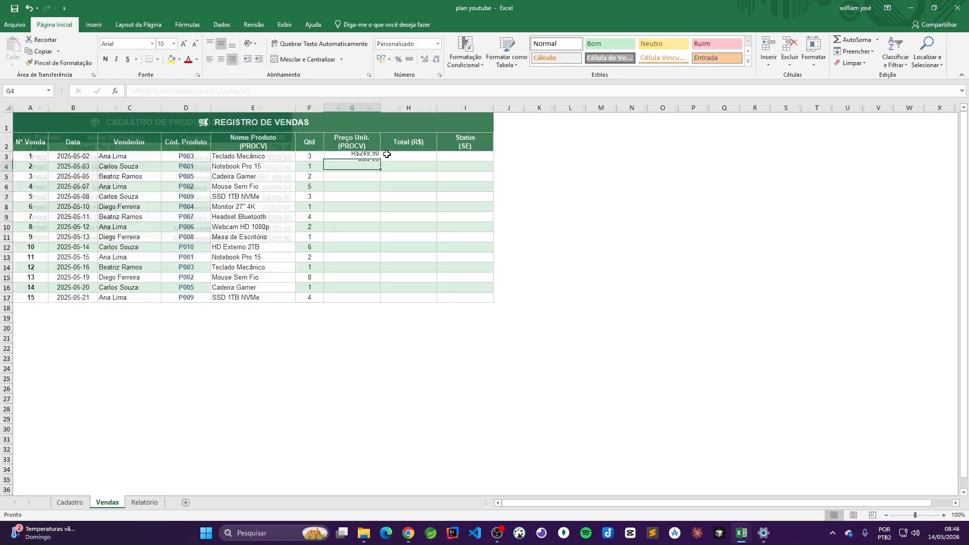
Lock the table range in the unit price formula in G3 as Cadastro!$A$3:$D$12.
click(360, 157)
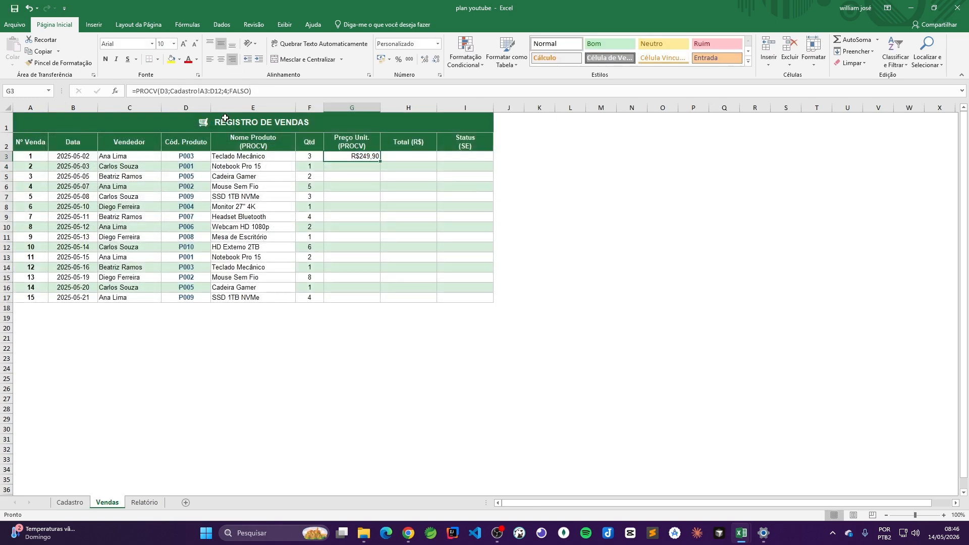
click(200, 90)
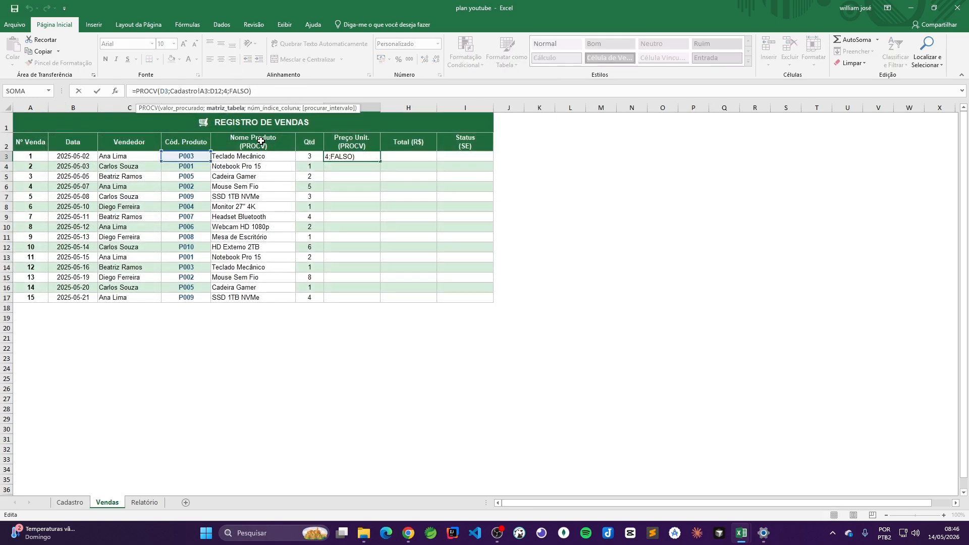
text($)
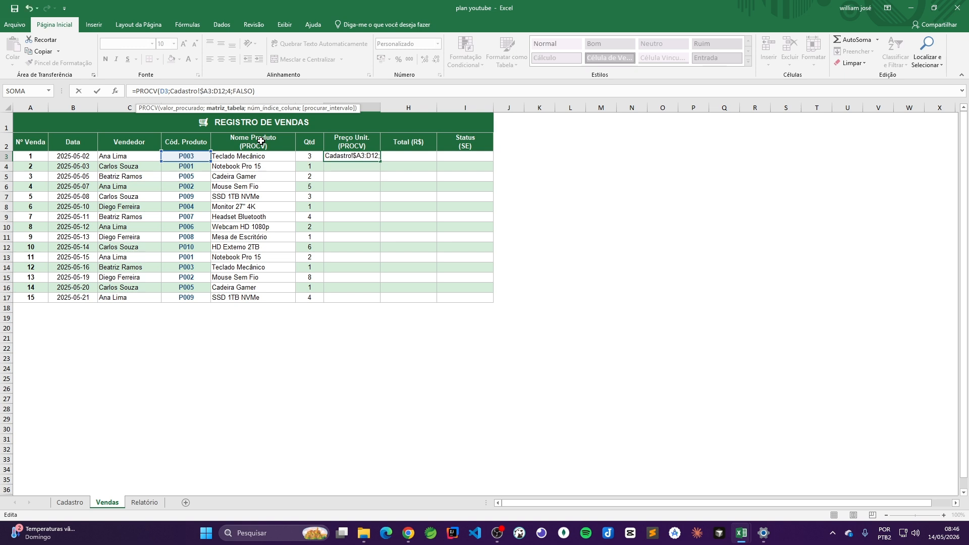
key(Right)
text($)
key(Right)
key(Right)
text($A$)
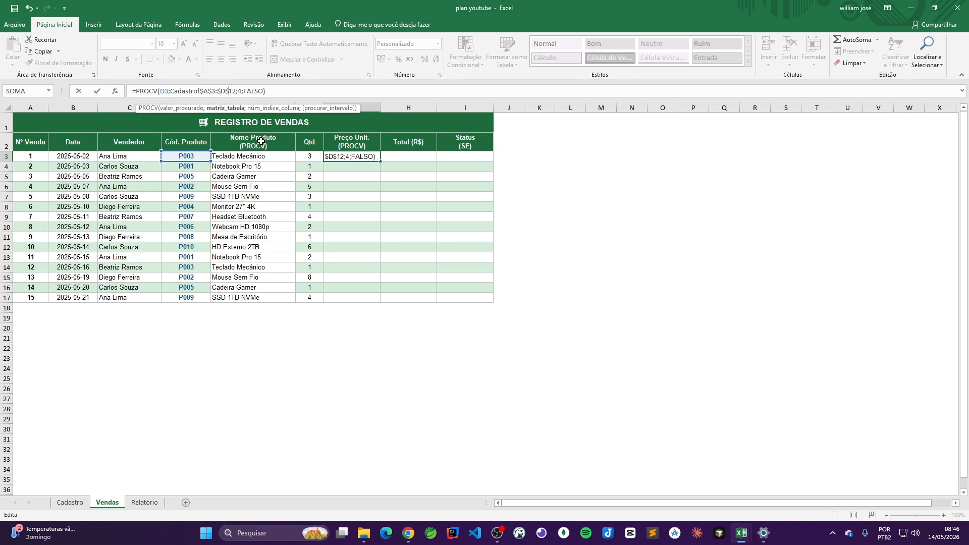
key(Return)
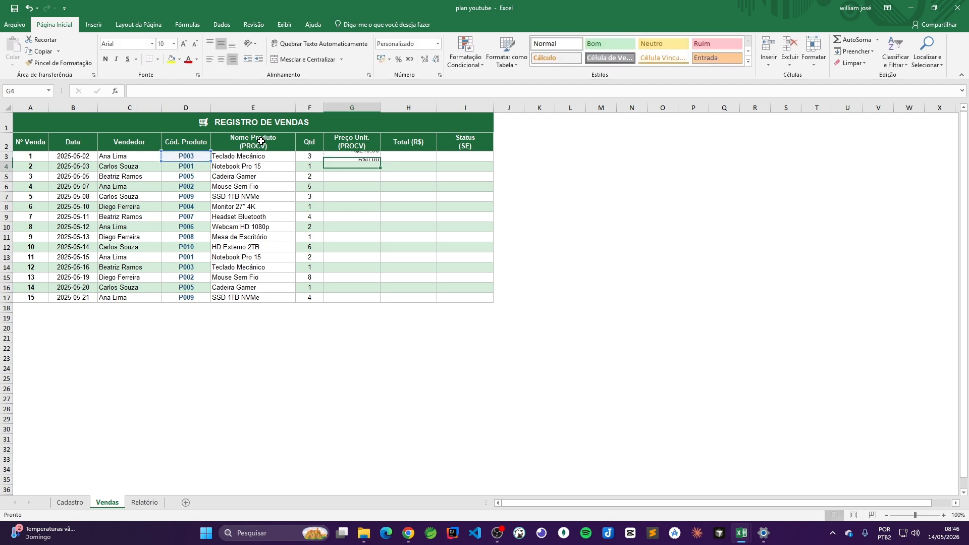
Fill the unit price formula from G3 down to G17.
click(355, 158)
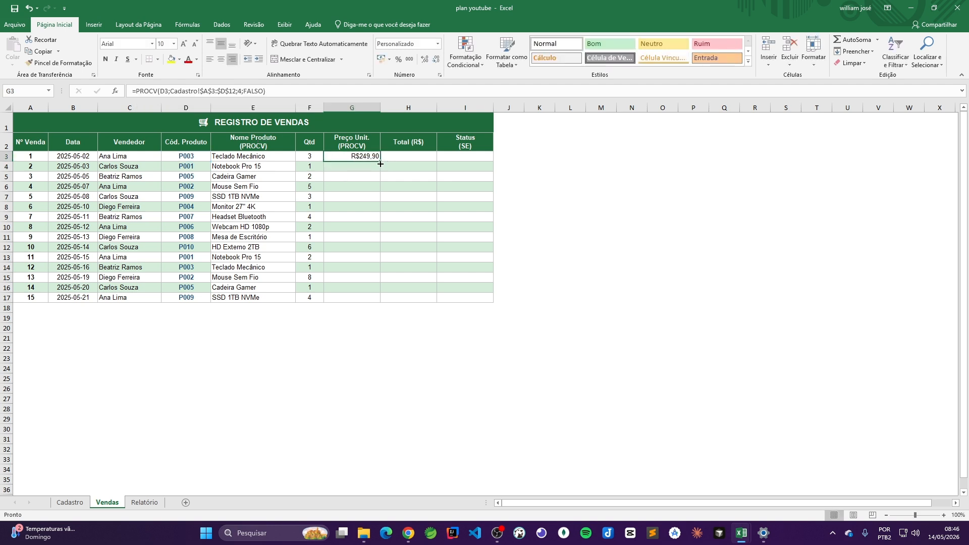
drag(380, 160, 376, 298)
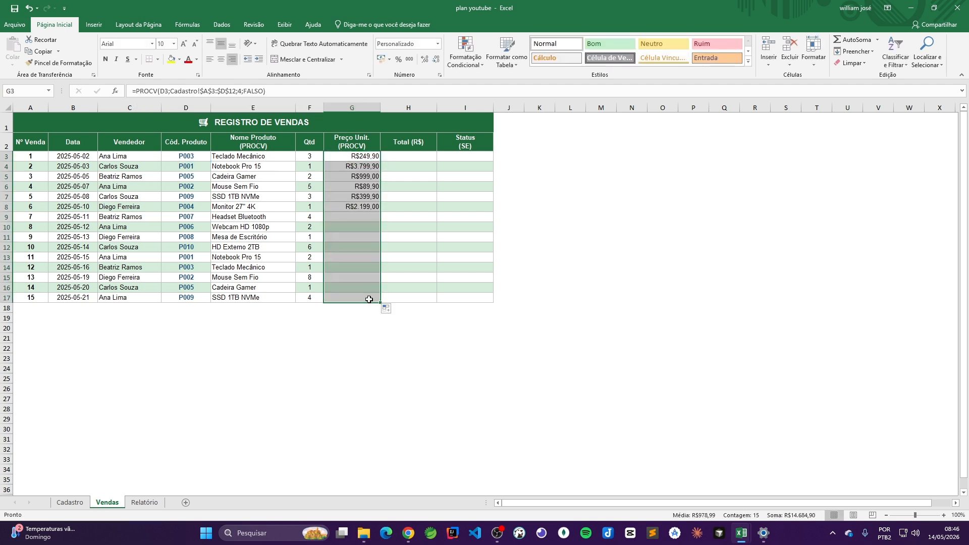
click(409, 328)
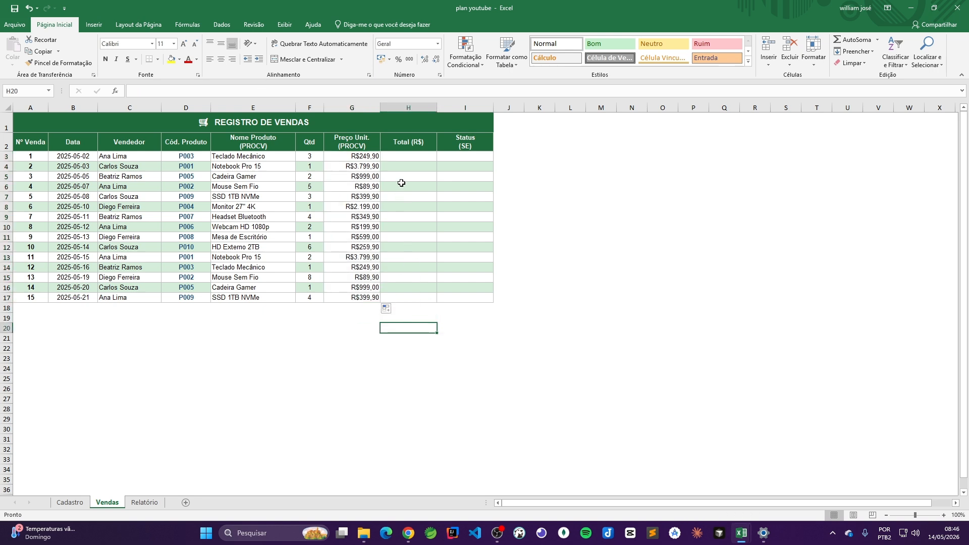
Enter a total formula in H3 of Vendas that multiplies the unit price in G3 by the quantity in F3.
click(408, 157)
text(=)
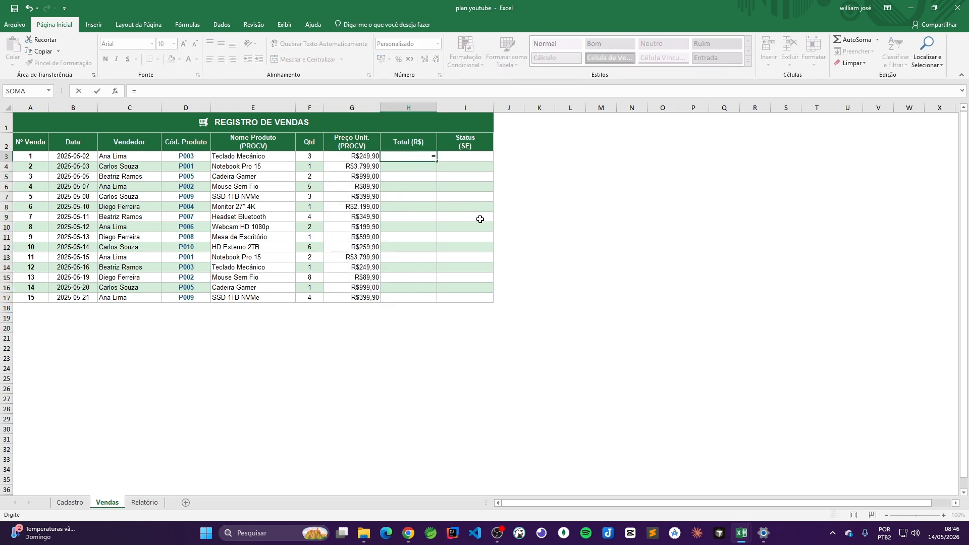
click(348, 158)
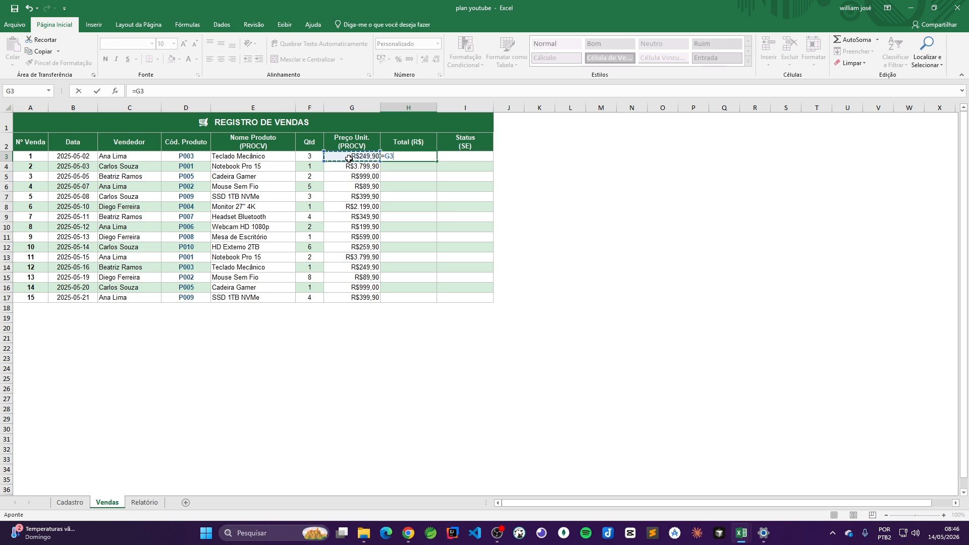
text(*)
click(308, 158)
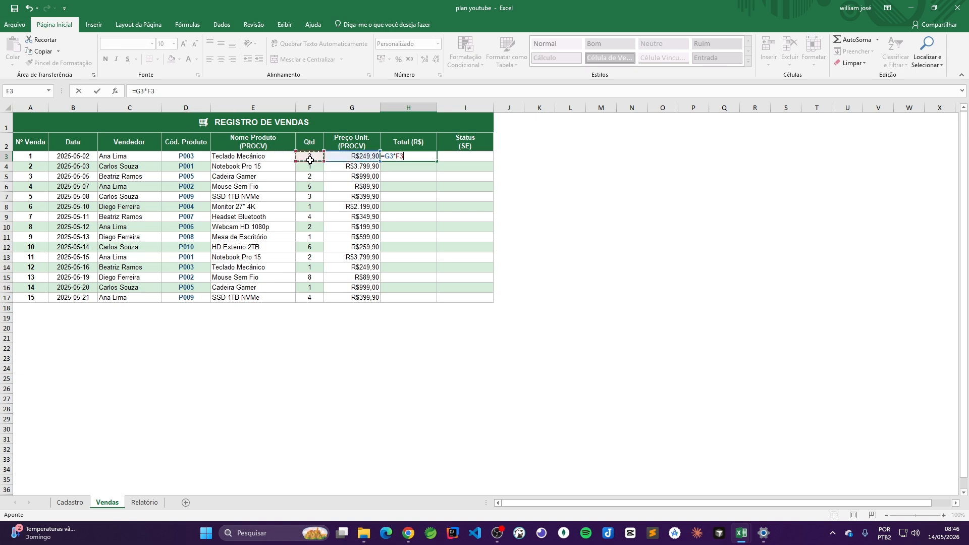
key(Return)
Fill the total formula from H3 down to H17.
click(426, 157)
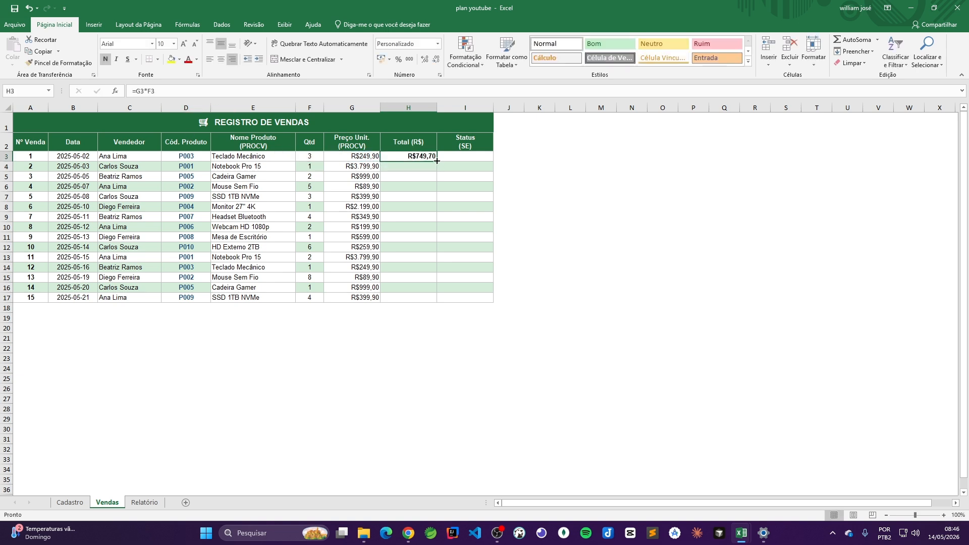
drag(437, 161, 434, 302)
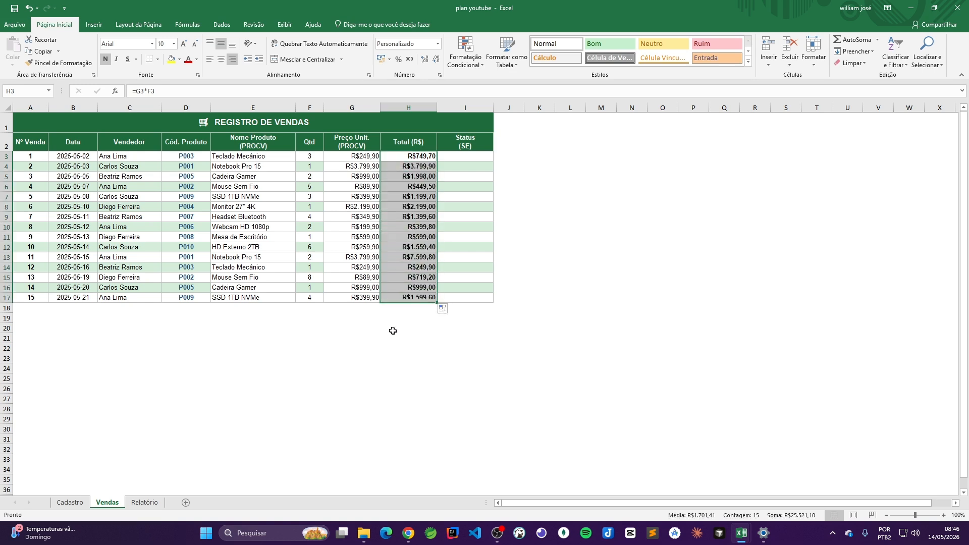
click(377, 339)
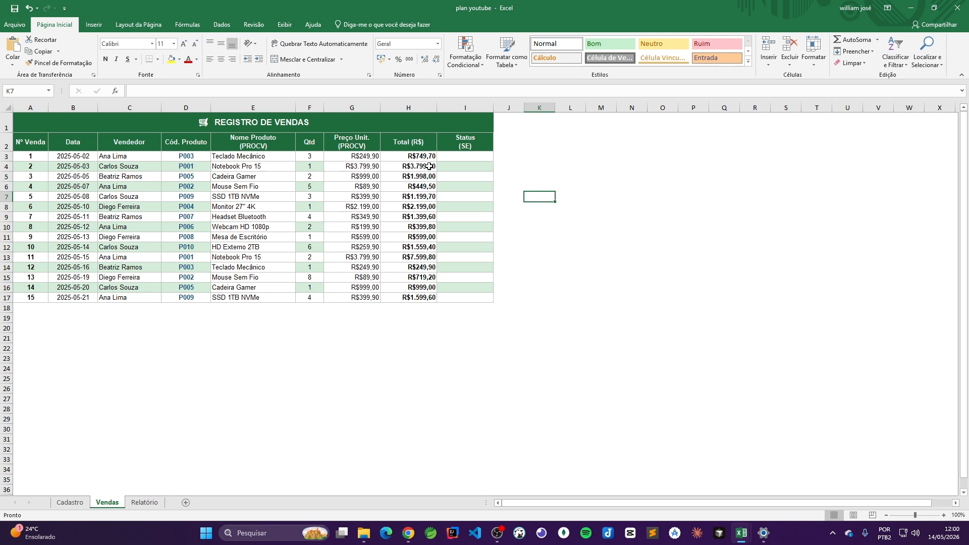
Start an SE formula in I3 with the logical test H3>=1000 and open the quoted value-if-true text.
click(454, 197)
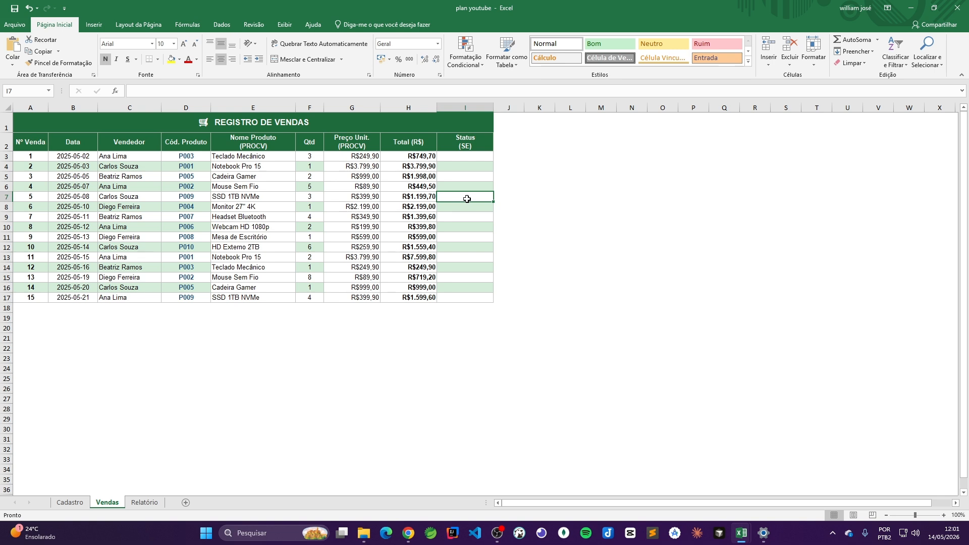
click(472, 156)
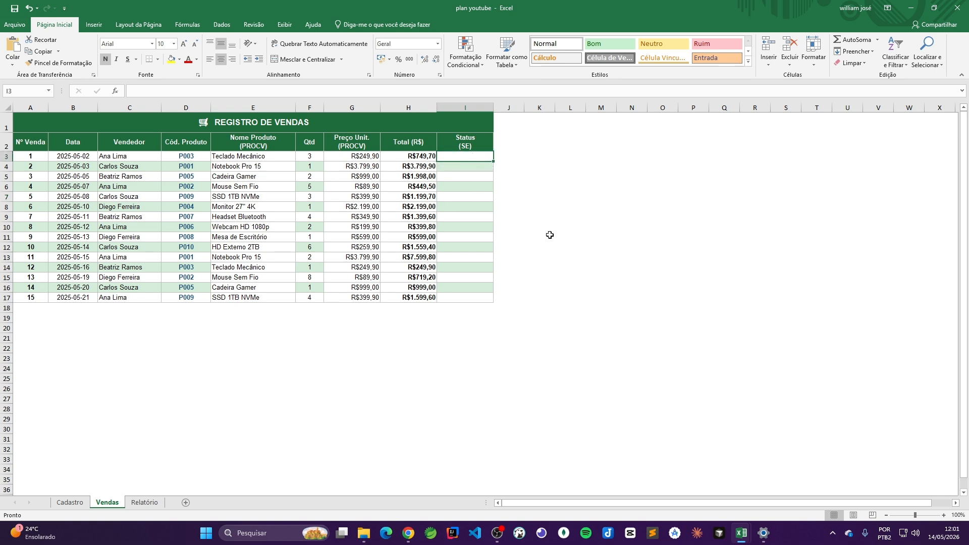
text(=SE()
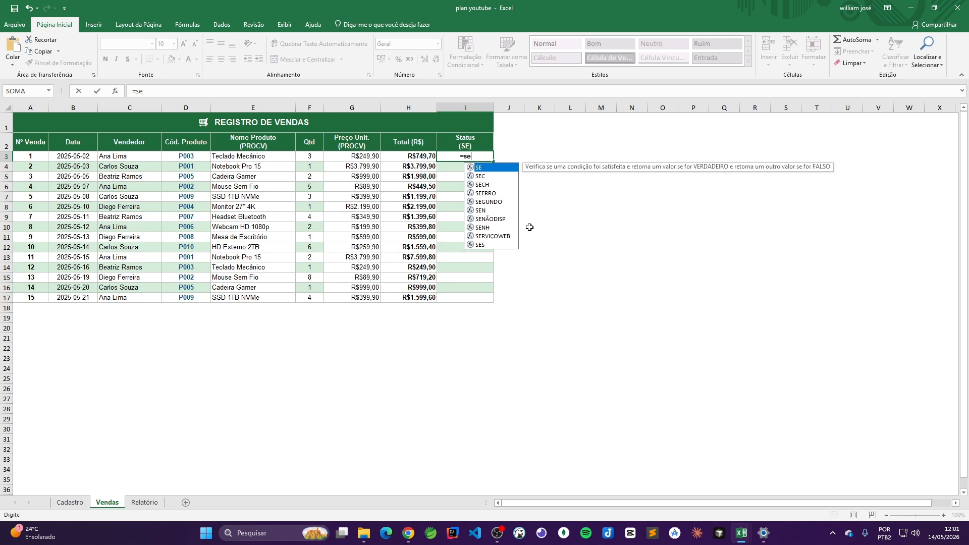
click(420, 154)
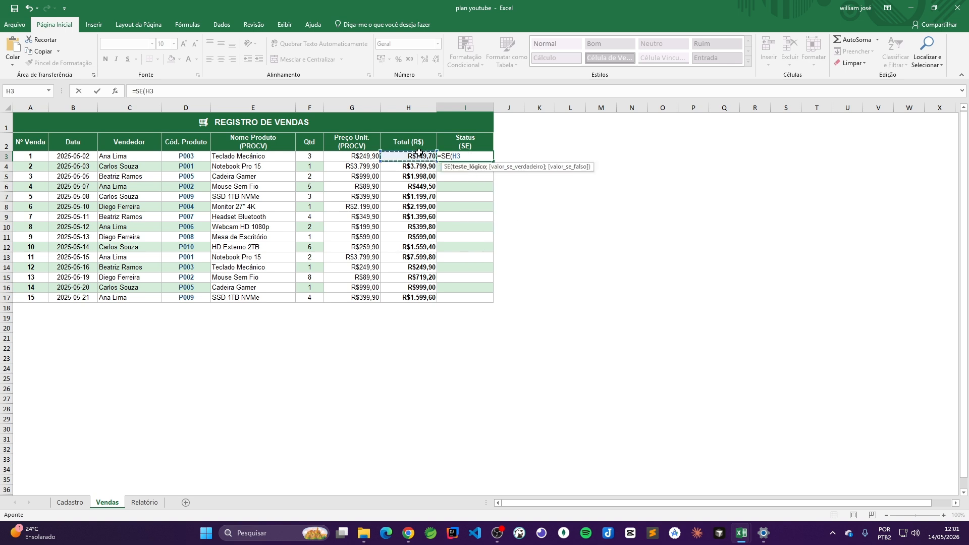
text(>=1000;)
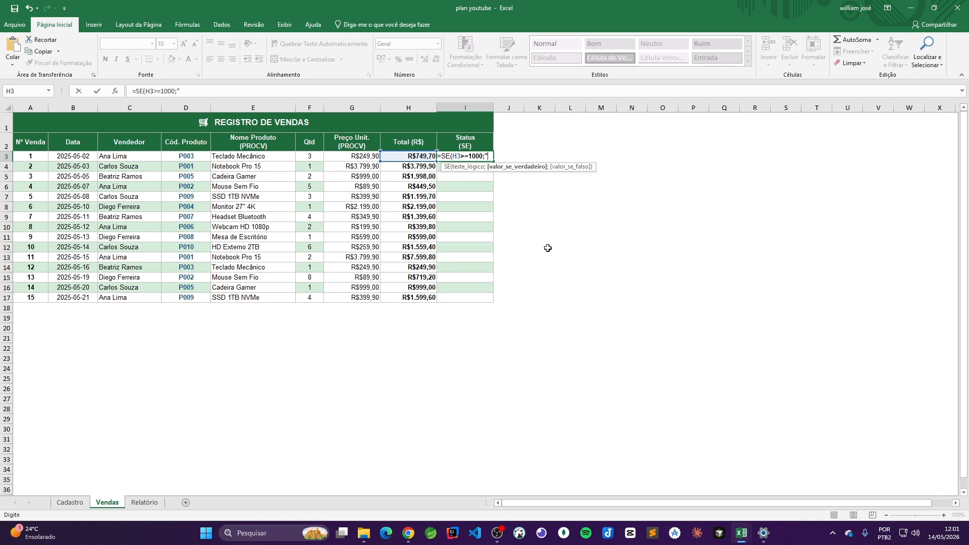
Begin the SE formula's value-if-true text with a grinning face emoji, followed by Alto Valor.
key(super+period)
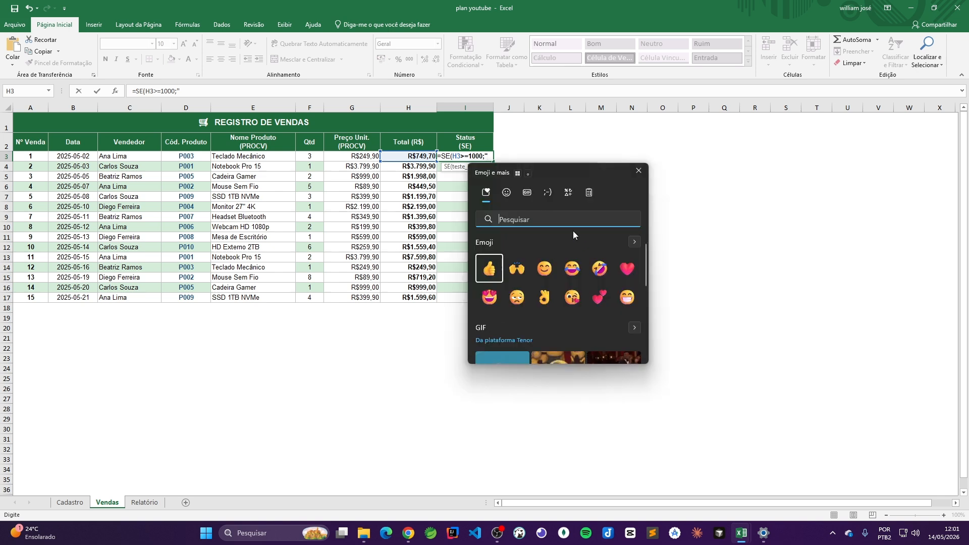
scroll(537, 225, down, 1)
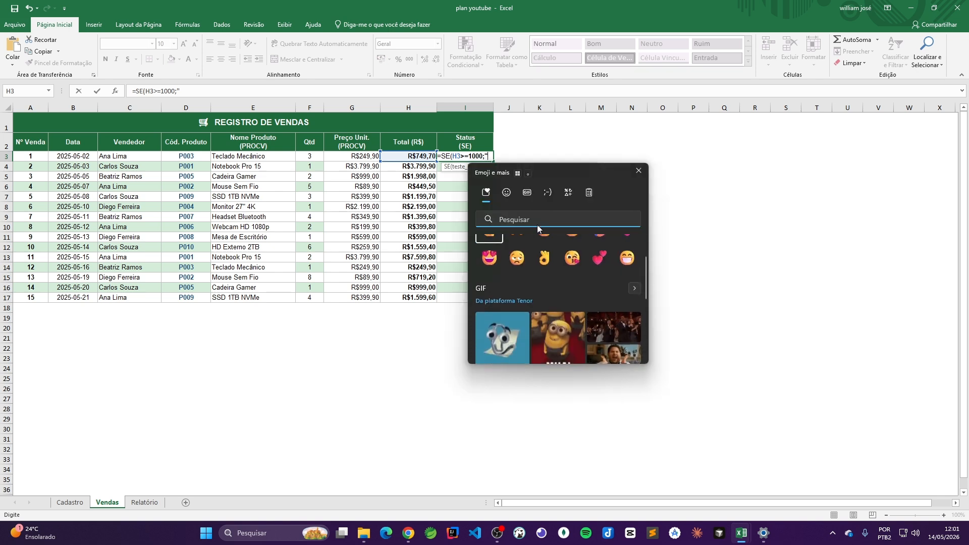
click(507, 192)
scroll(580, 274, down, 3)
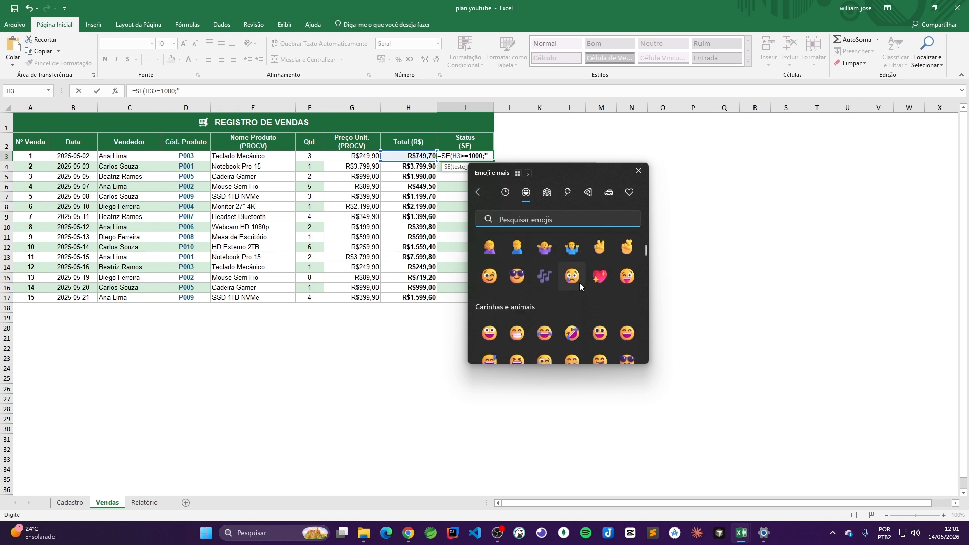
scroll(530, 303, up, 1)
click(484, 295)
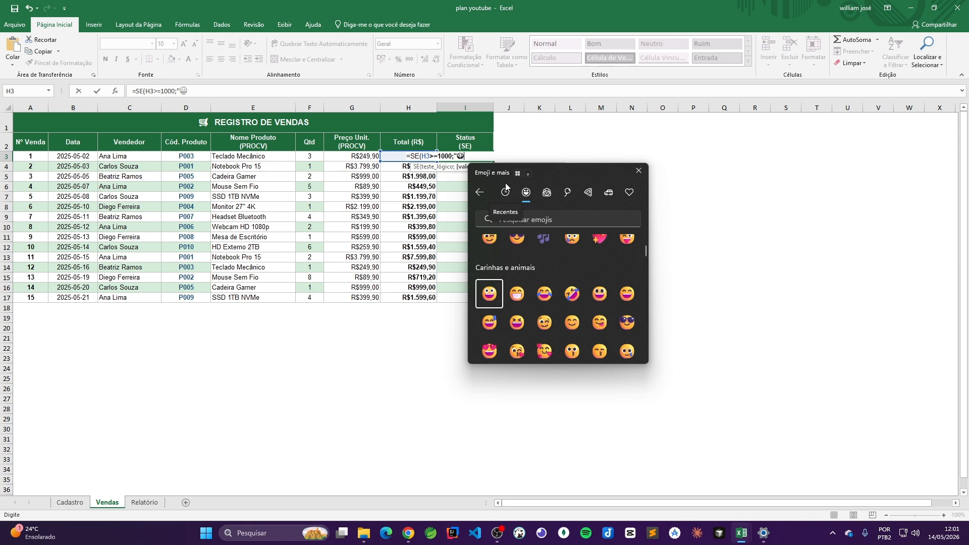
key(Escape)
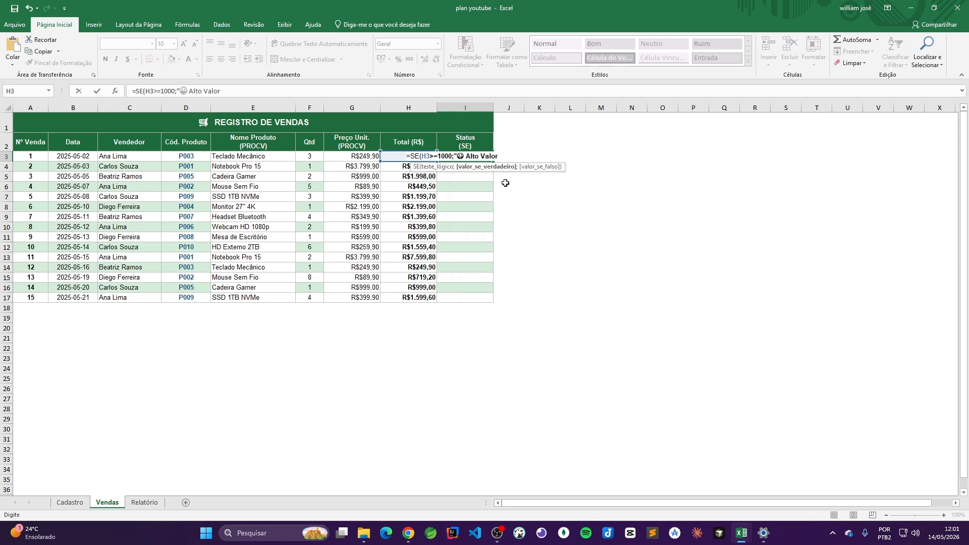
Complete the SE formula in I3 with "Padrão" as the value if false, and enter it in the cell.
text(;)
text(dro)
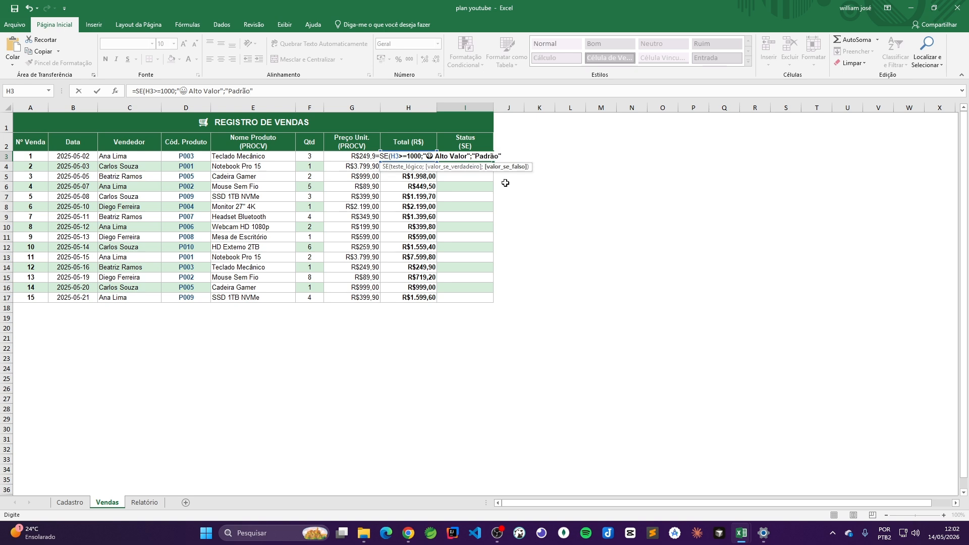
text())
key(Return)
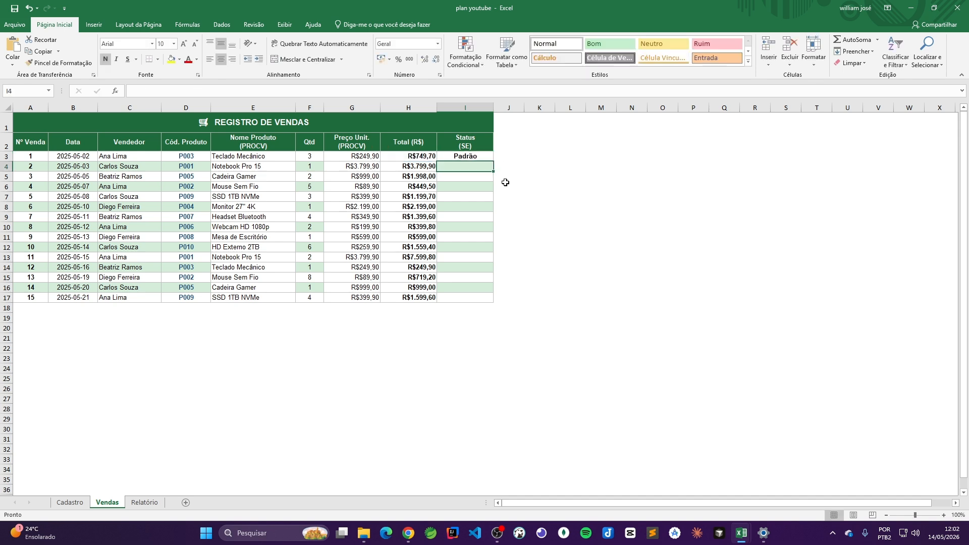
Fill the status formula from I3 down to I17 and check the copied formula in I5.
click(466, 153)
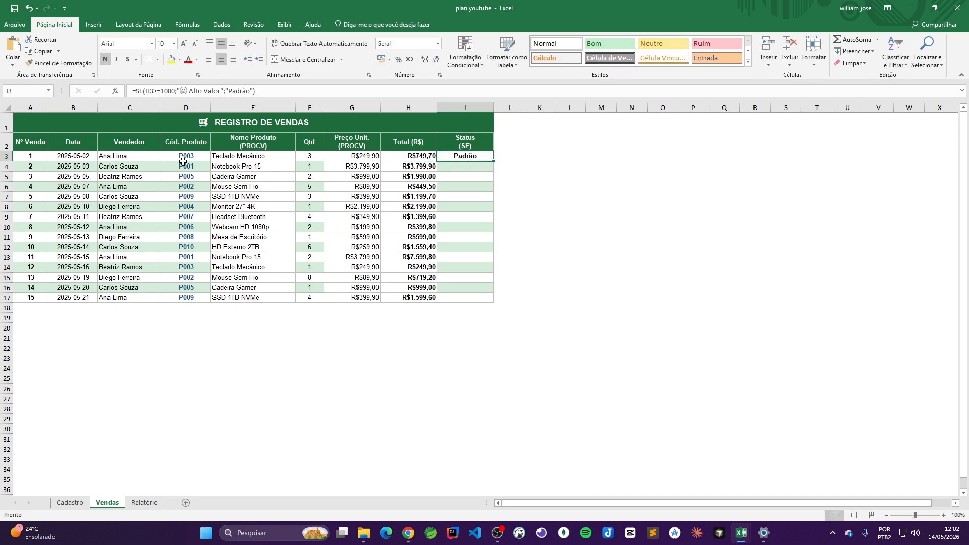
drag(493, 162, 483, 300)
click(558, 199)
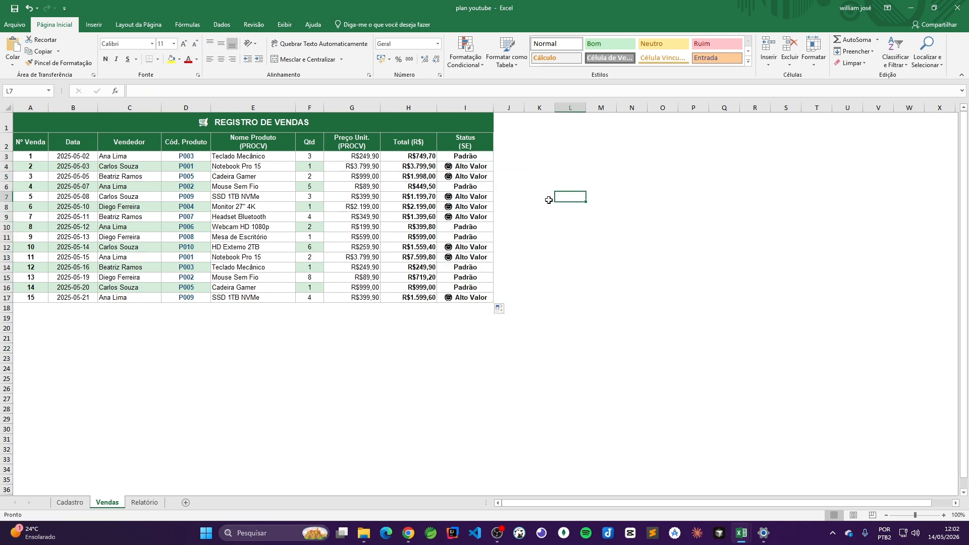
click(465, 178)
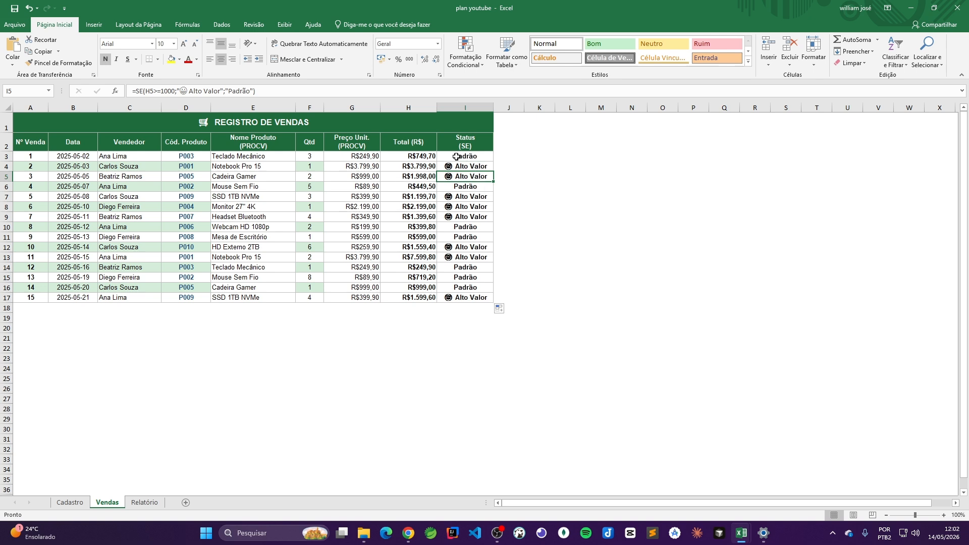
click(549, 218)
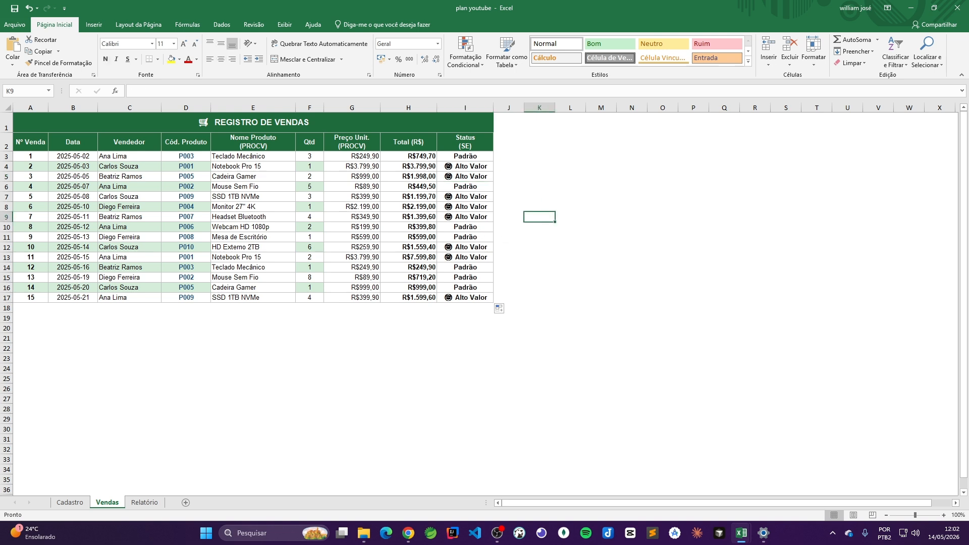
Start a SOMASE formula in B4 of the Relatório sheet with Vendas!C3:C17 as the criteria range.
click(144, 502)
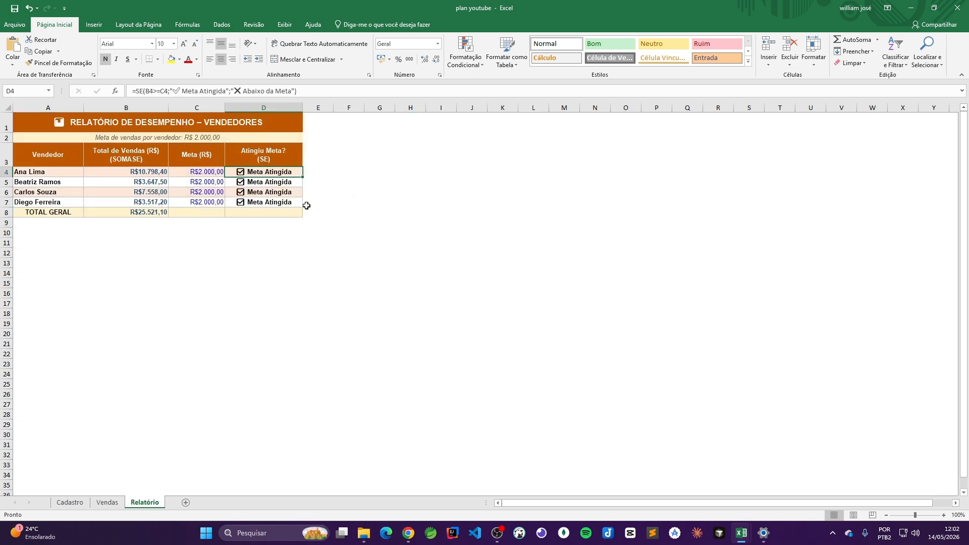
click(360, 260)
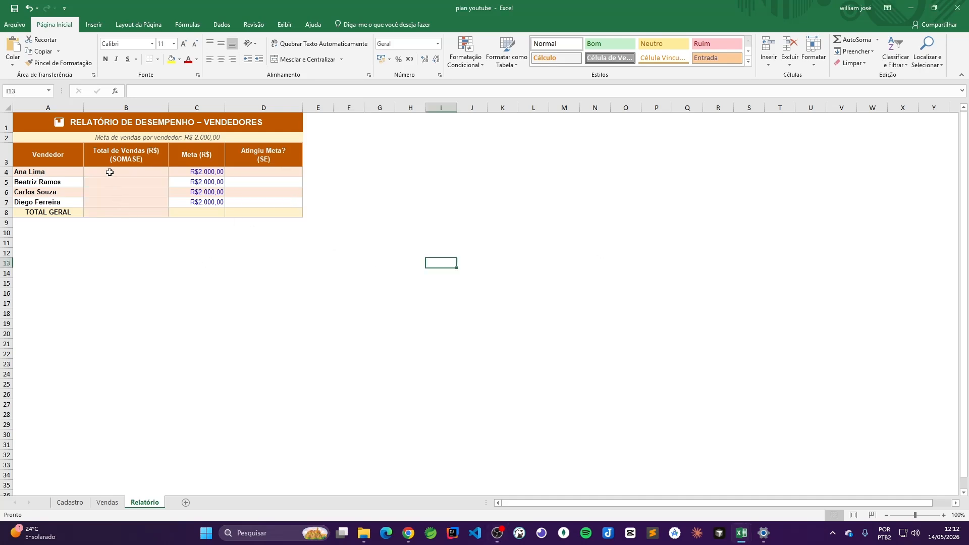
drag(109, 173, 111, 183)
click(198, 286)
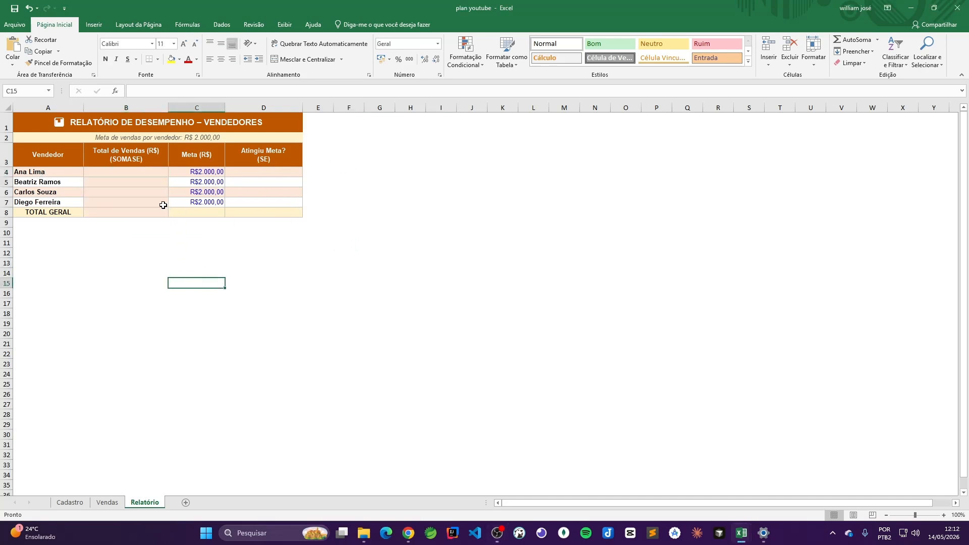
click(137, 172)
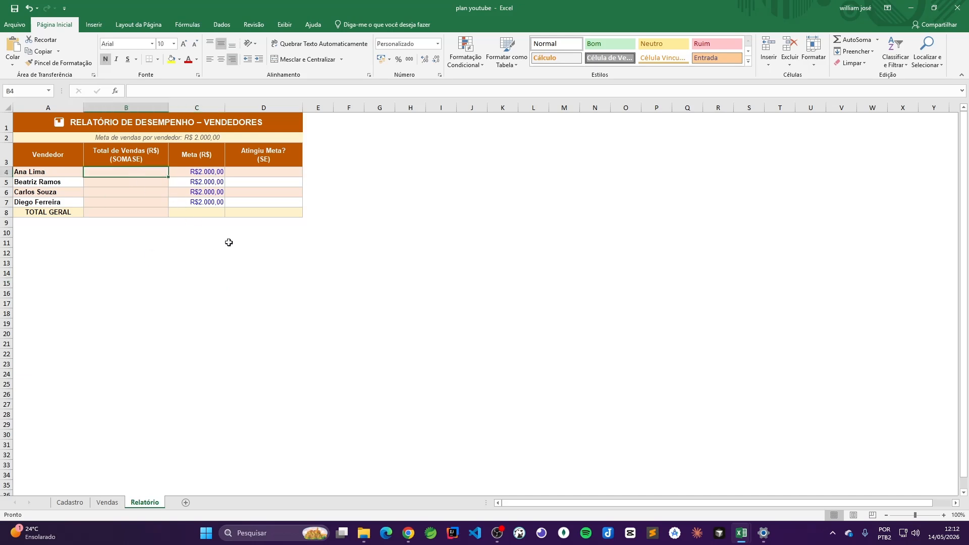
text(=SOMASE()
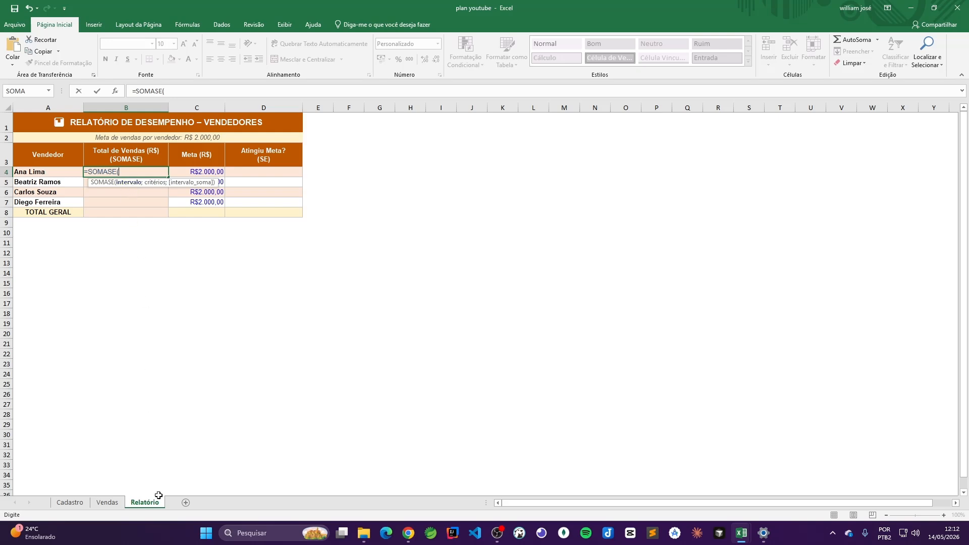
click(107, 502)
click(122, 156)
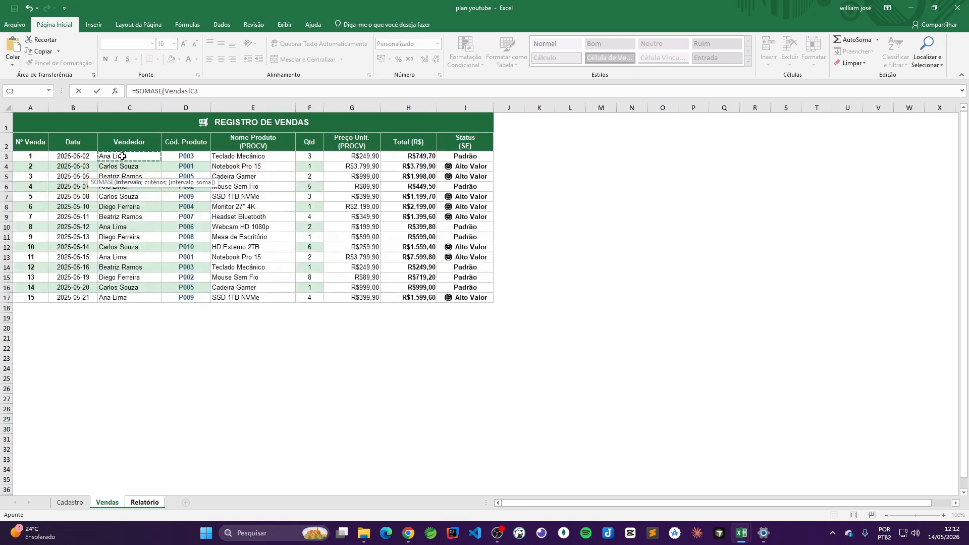
drag(122, 156, 119, 298)
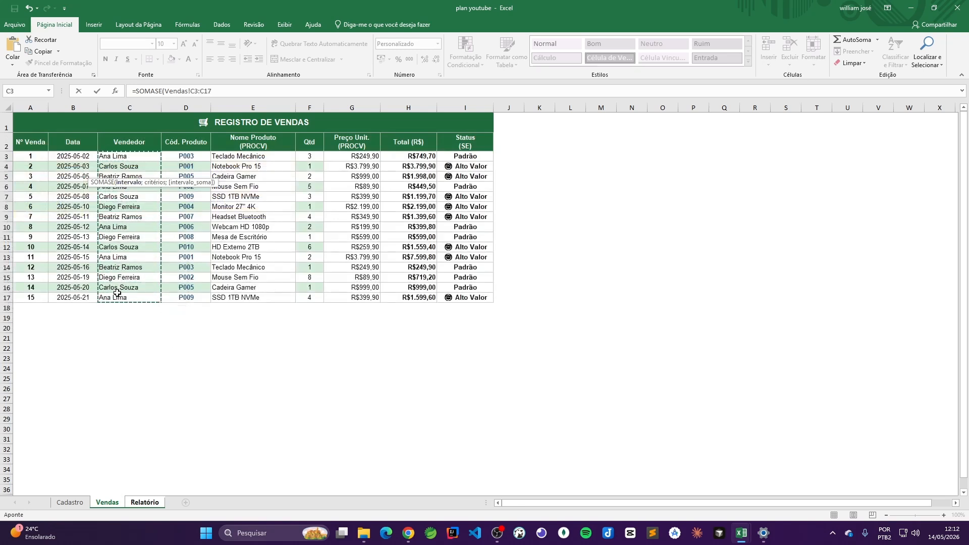
click(268, 90)
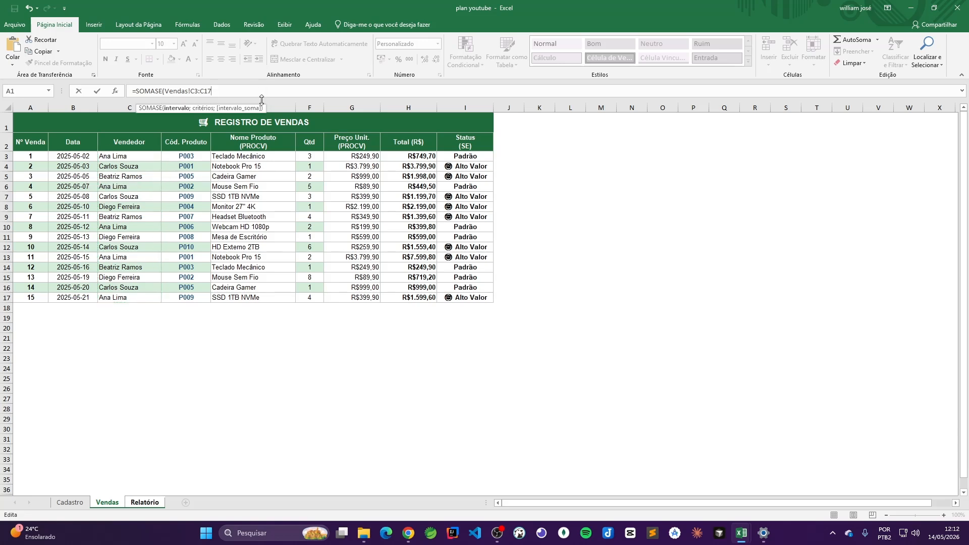
text(;)
Complete the SOMASE formula with criterion Relatório!A4 and sum range Vendas!H3:H17, and enter it in the cell.
click(152, 507)
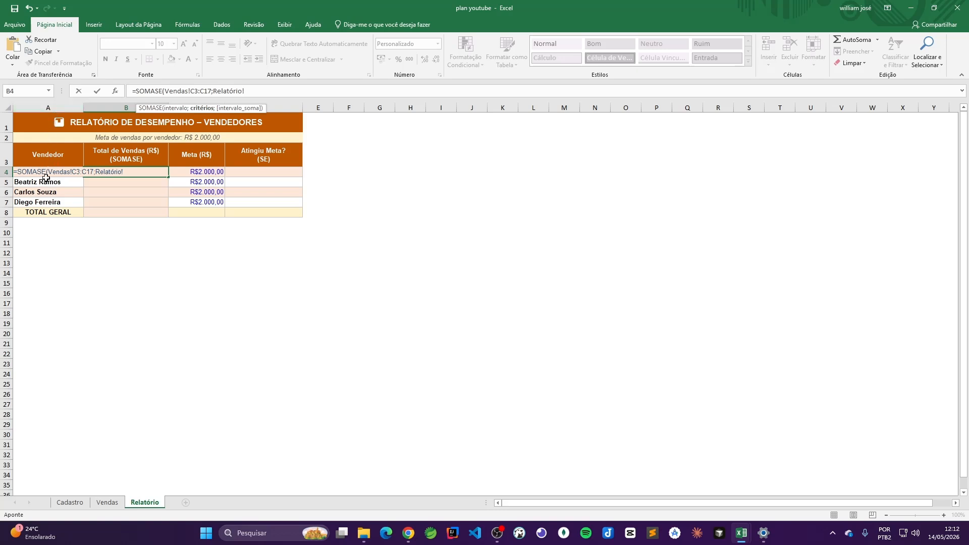
text(a4;)
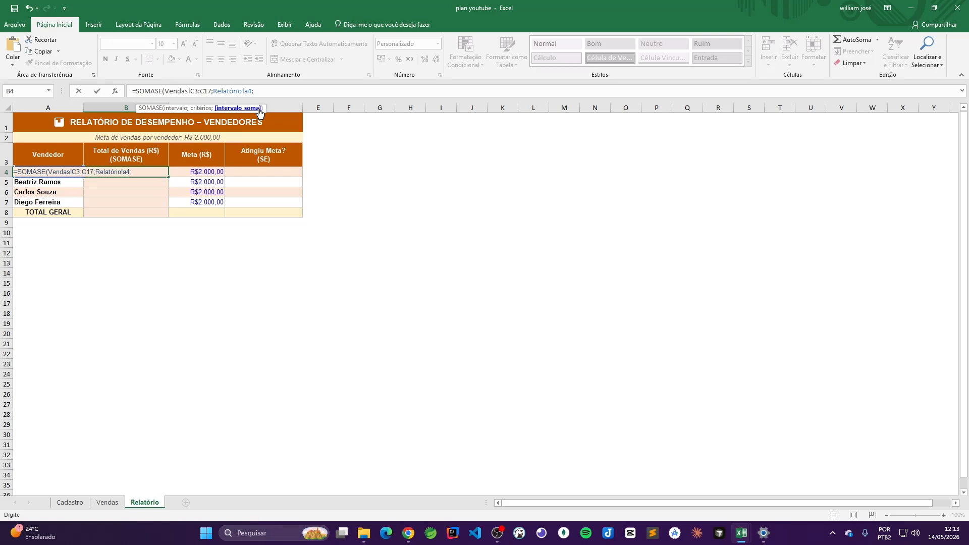
click(108, 502)
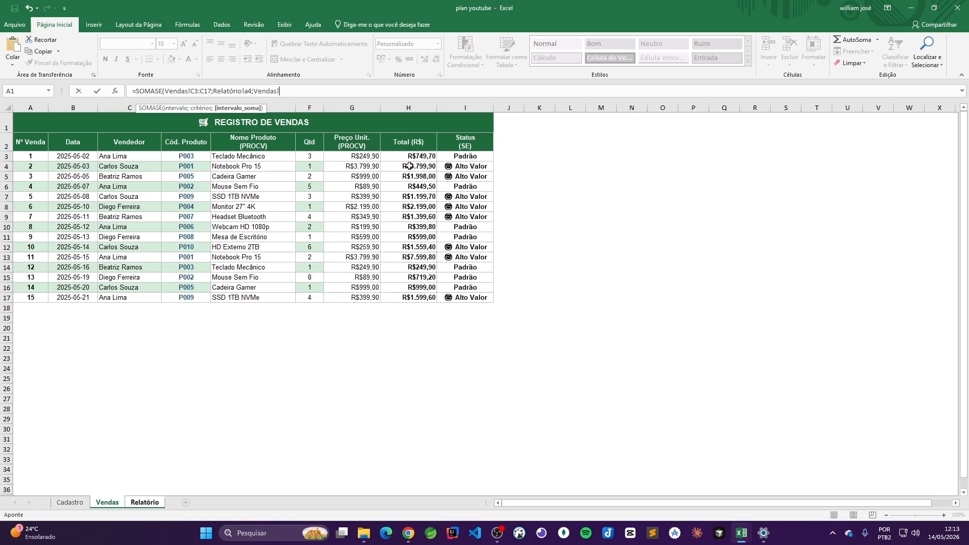
drag(418, 155, 409, 299)
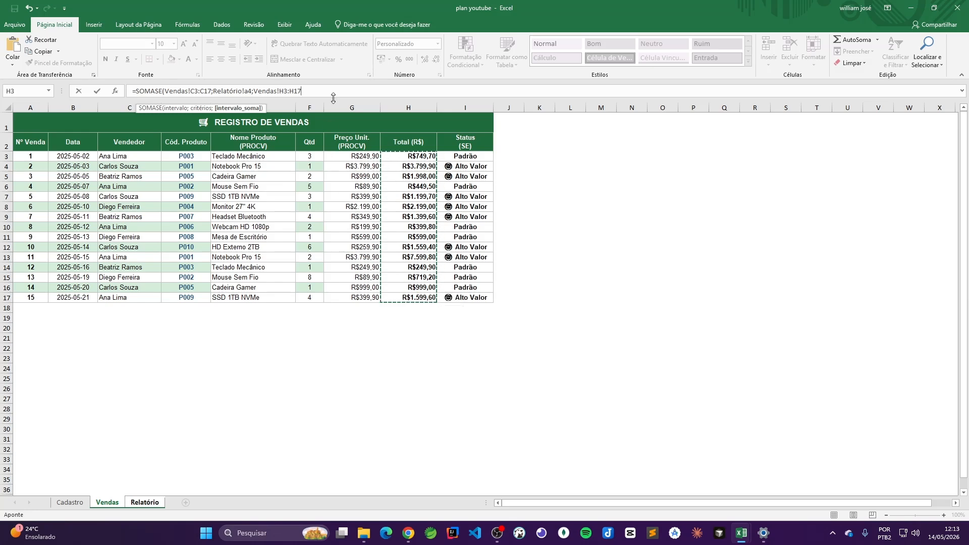
text())
key(Return)
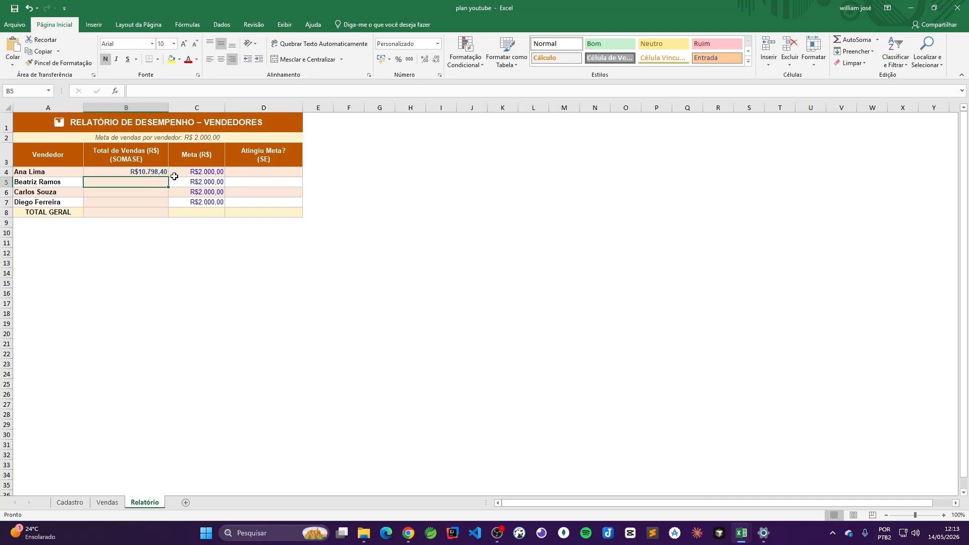
Test the SOMASE formula in B4 by copying the seller name from A5 over A4, and undo the paste.
click(150, 172)
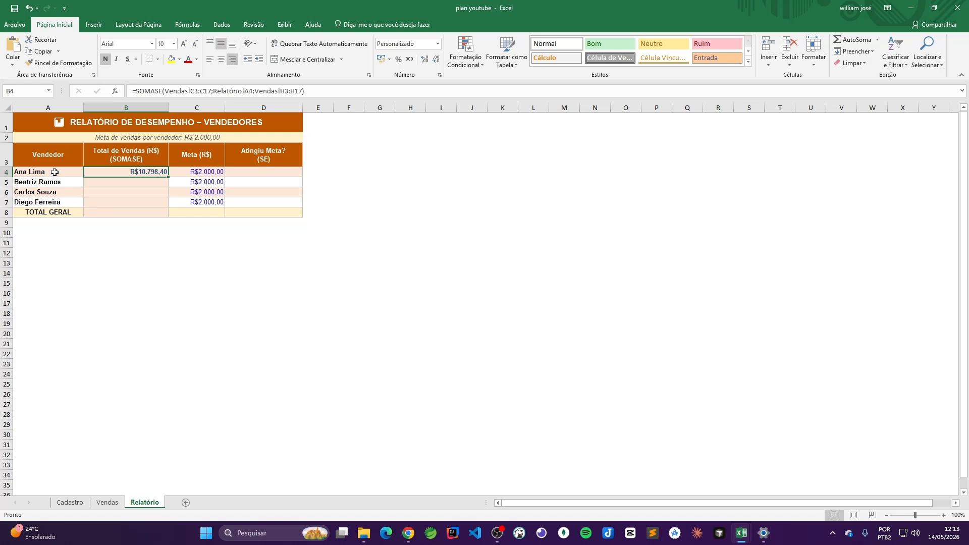
click(44, 184)
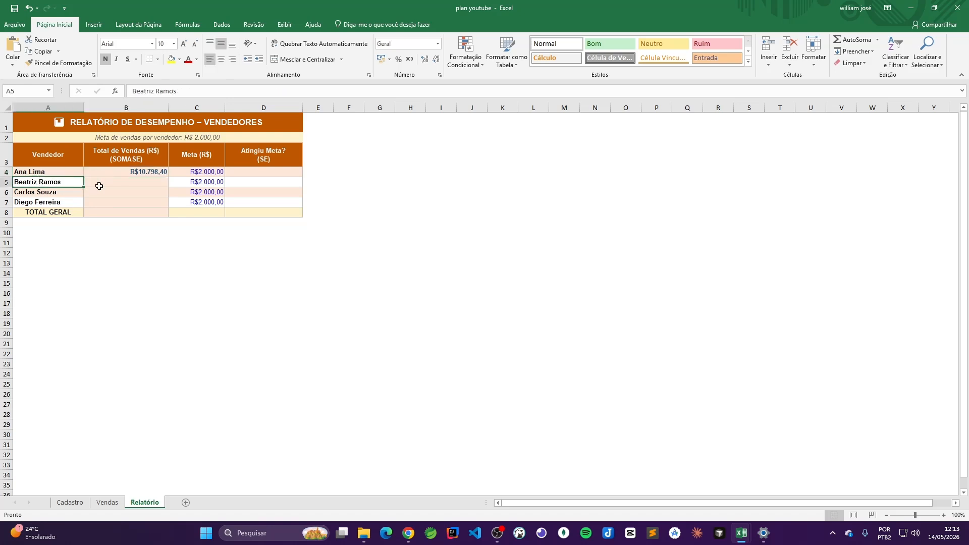
key(ctrl+c)
click(44, 173)
key(ctrl+v)
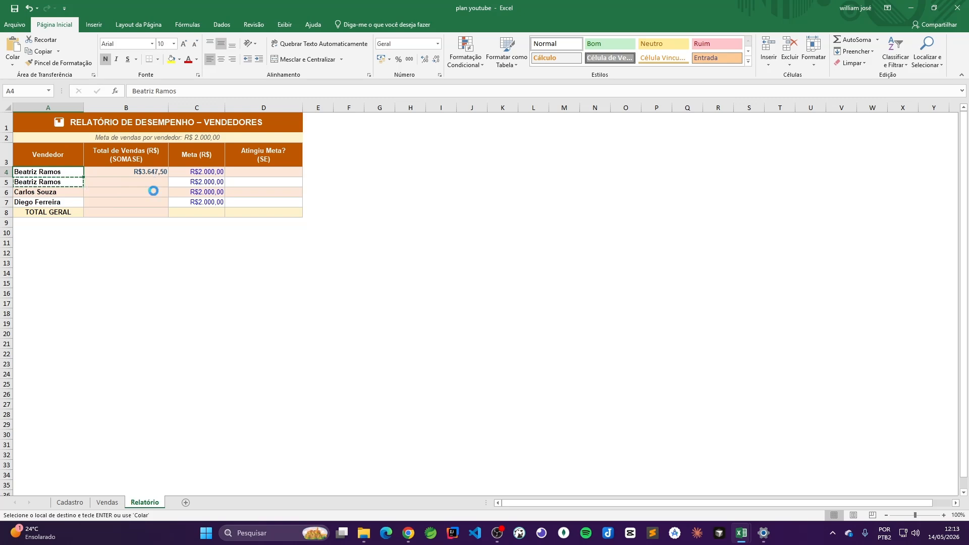
key(ctrl+z)
click(141, 239)
click(144, 174)
key(Escape)
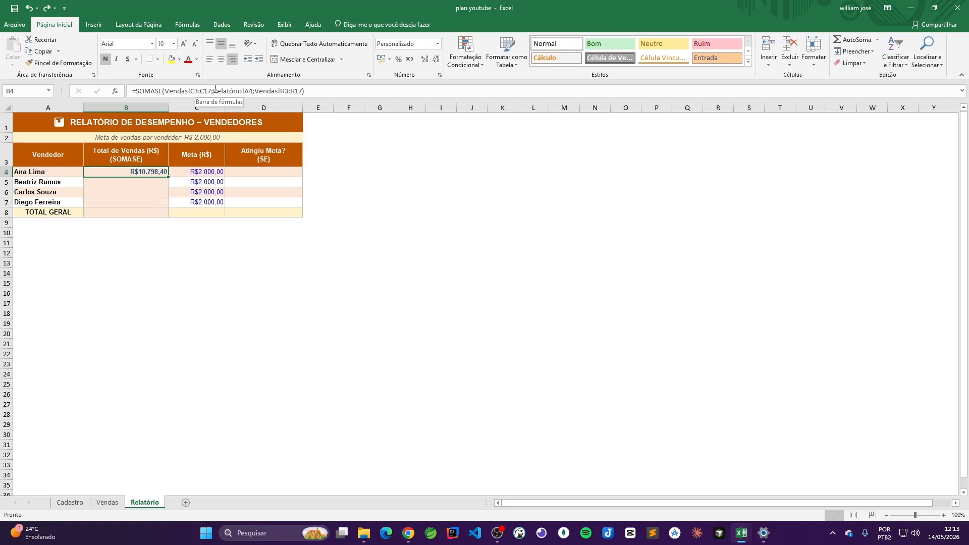
Make the criteria range of the SOMASE formula in B4 absolute as Vendas!$C$3:$C$17.
click(192, 91)
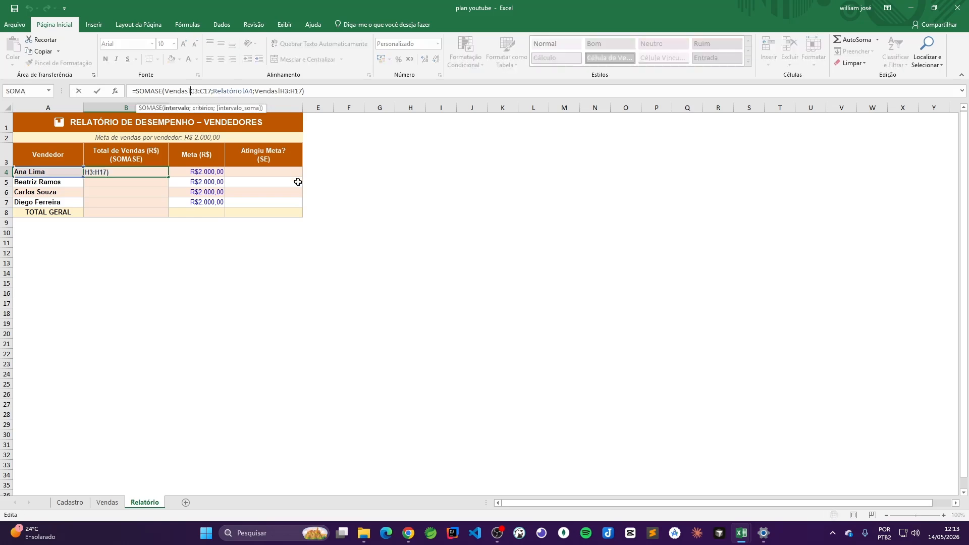
text($C$)
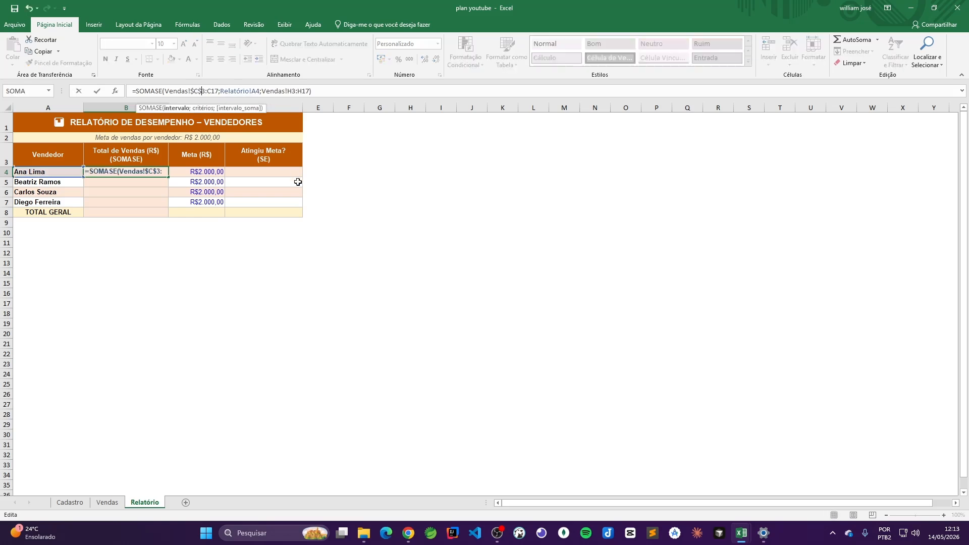
key(Right)
text($C)
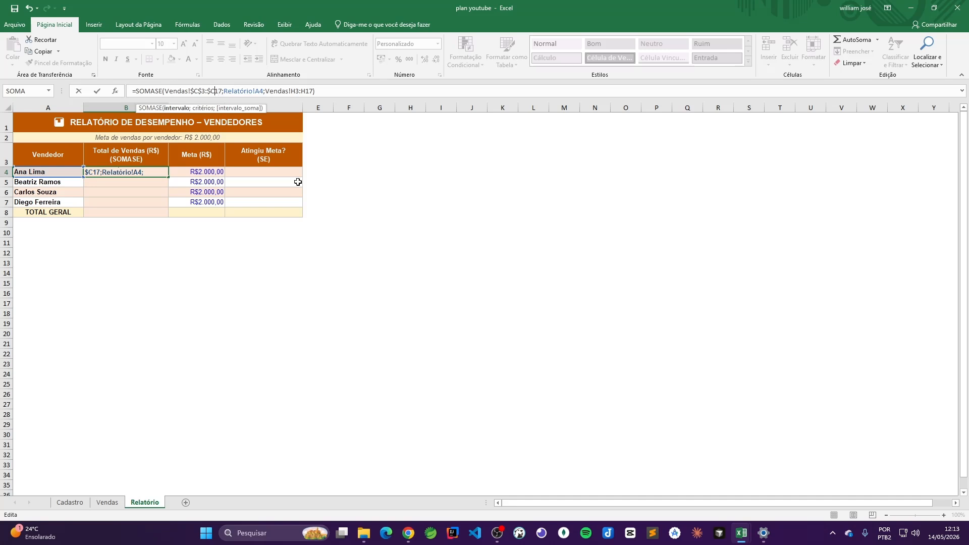
text($)
Make the formula's sum range absolute as Vendas!$H$3:$H$17 and enter the updated SOMASE formula in B4.
key(Right)
key(Right)
key(Right)
key(Right)
key(Right)
key(Right)
key(Right)
key(Right)
key(Right)
key(Right)
key(Right)
key(Right)
key(Right)
key(Right)
key(Right)
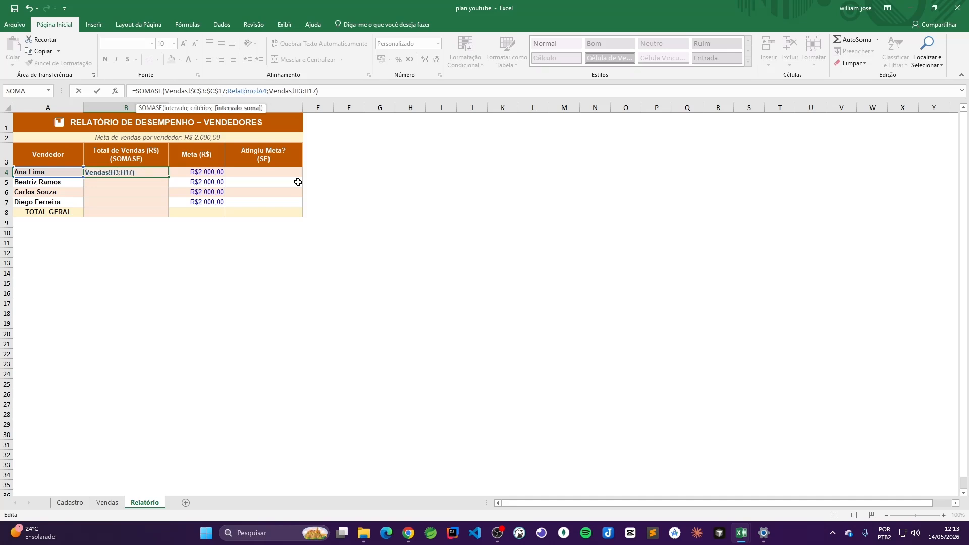
text($)
key(Right)
text($)
key(Right)
key(Right)
text($)
key(Right)
text($)
key(Return)
Fill the SOMASE formula from B4 down to B7 for the remaining sellers.
click(152, 174)
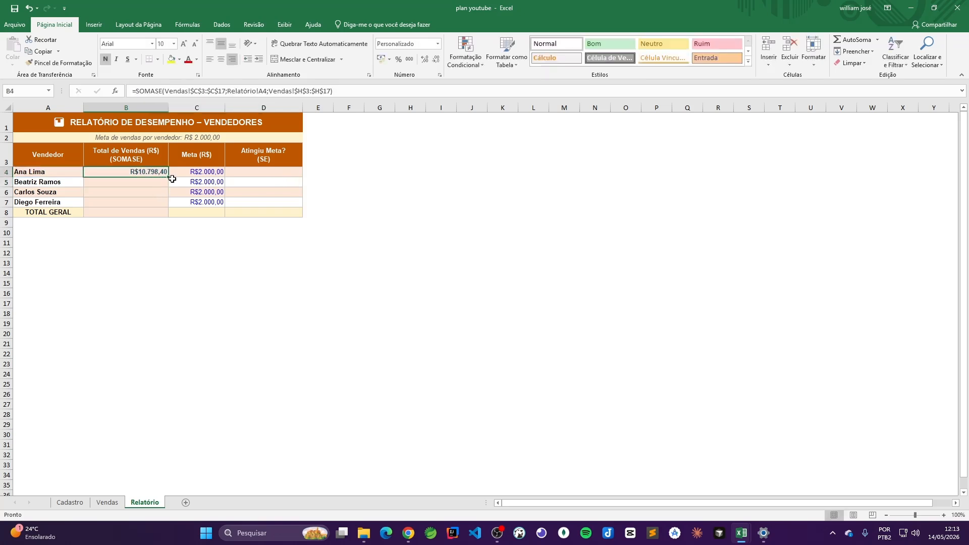
drag(170, 179, 169, 208)
click(267, 285)
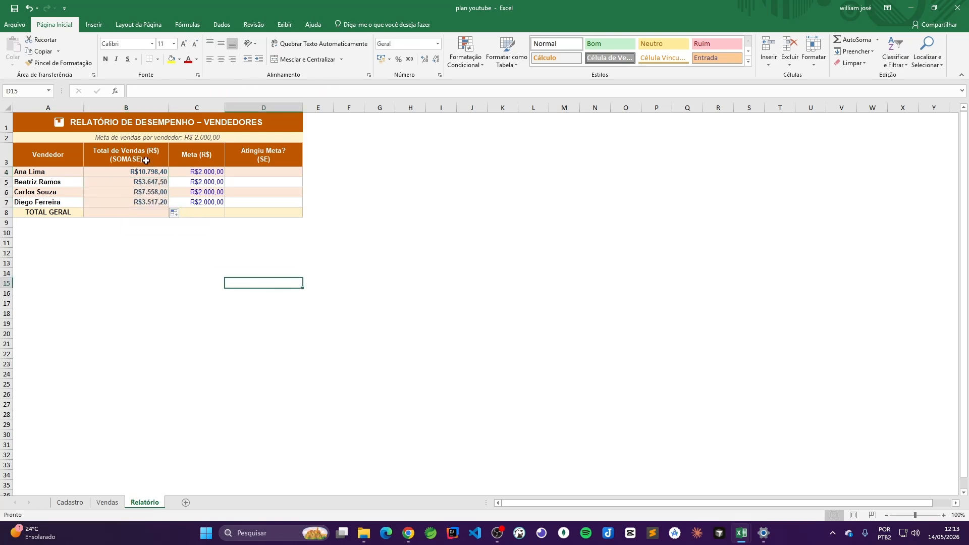
Enter a SOMA formula in B8 of the TOTAL GERAL row that adds B4:B7.
click(140, 212)
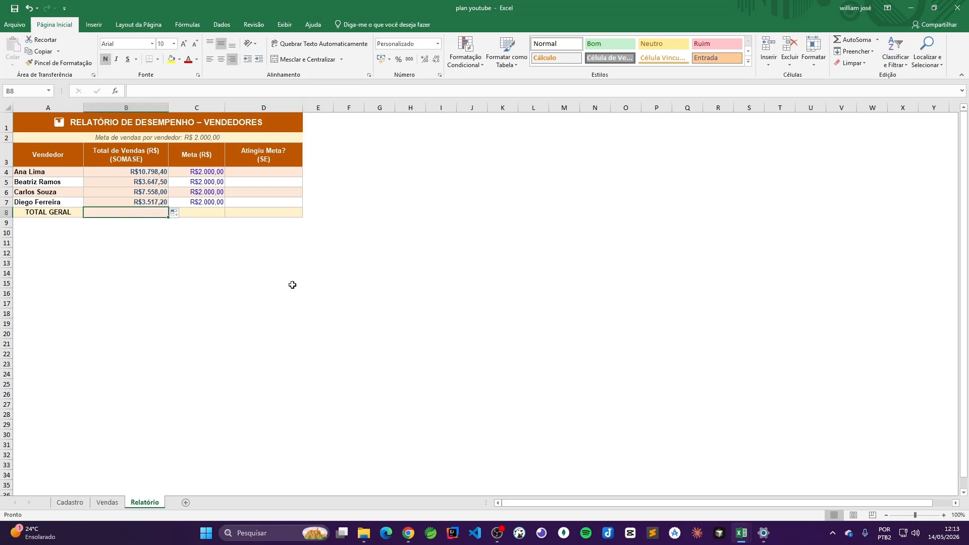
text(=SOMA()
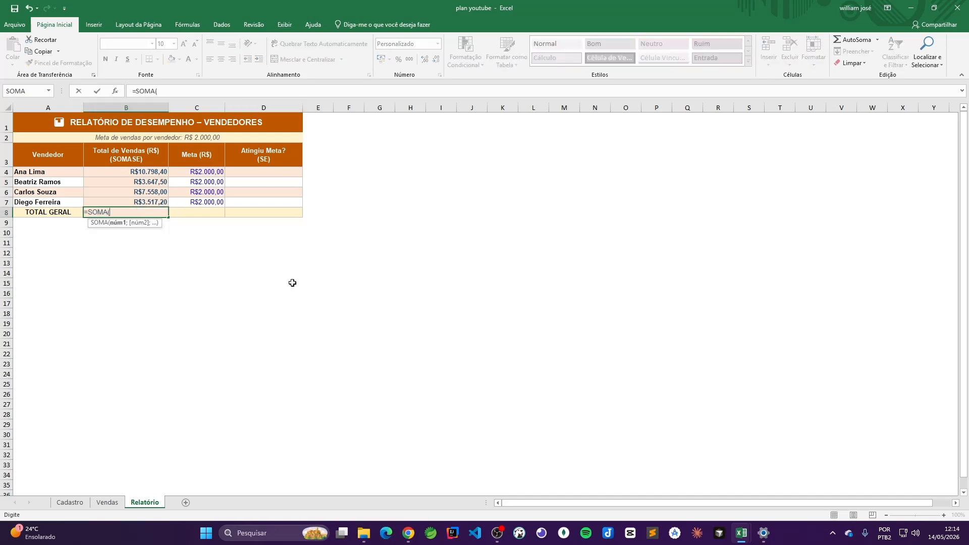
drag(139, 177, 146, 203)
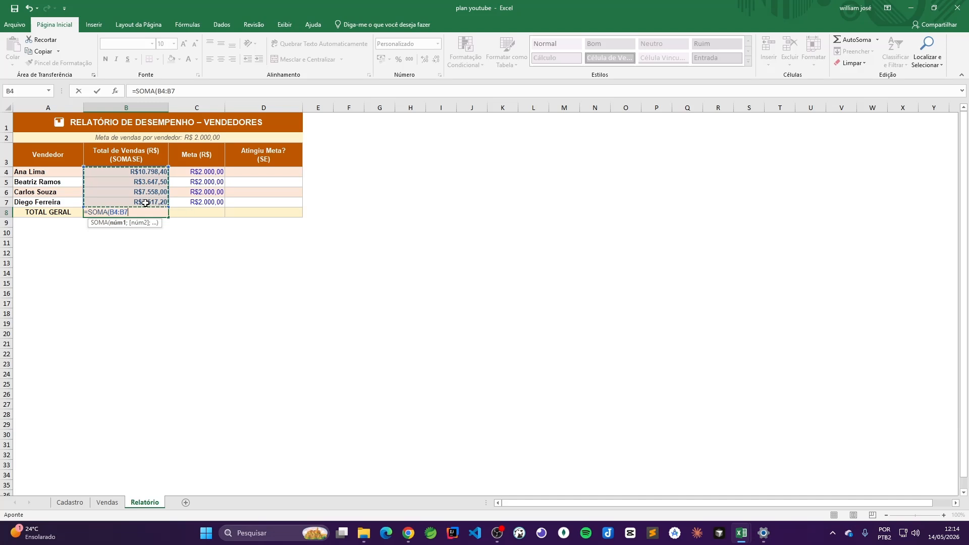
key(Return)
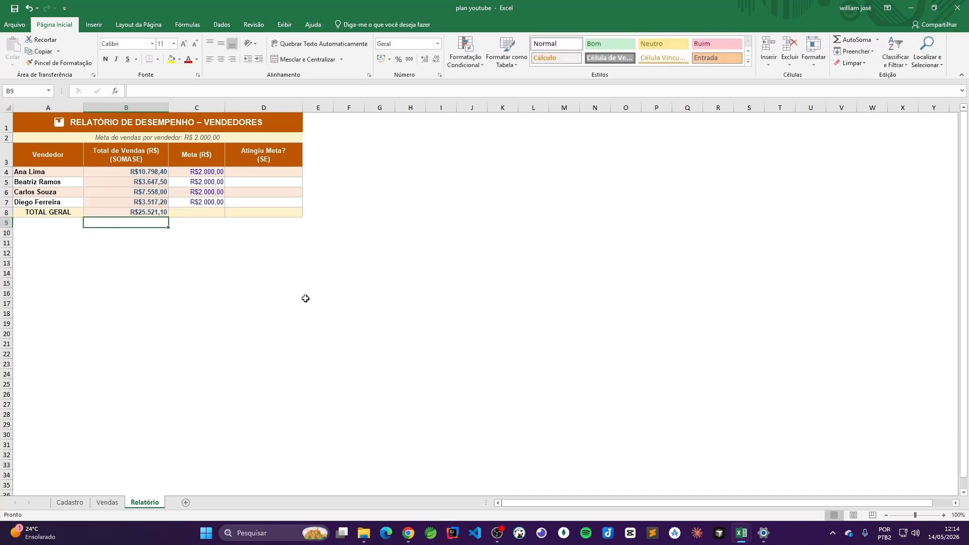
click(305, 298)
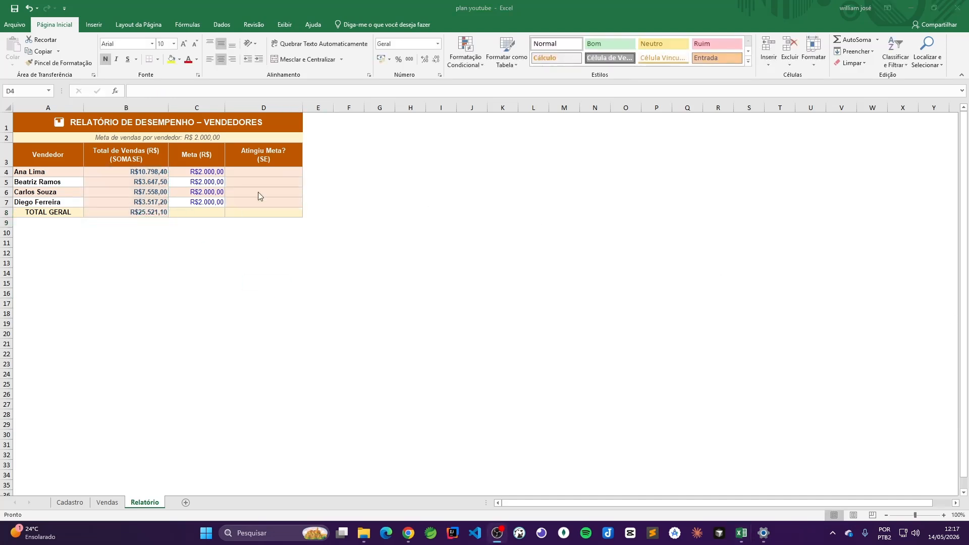
Start an SE formula in D4 with the logical test B4>=C4.
click(262, 170)
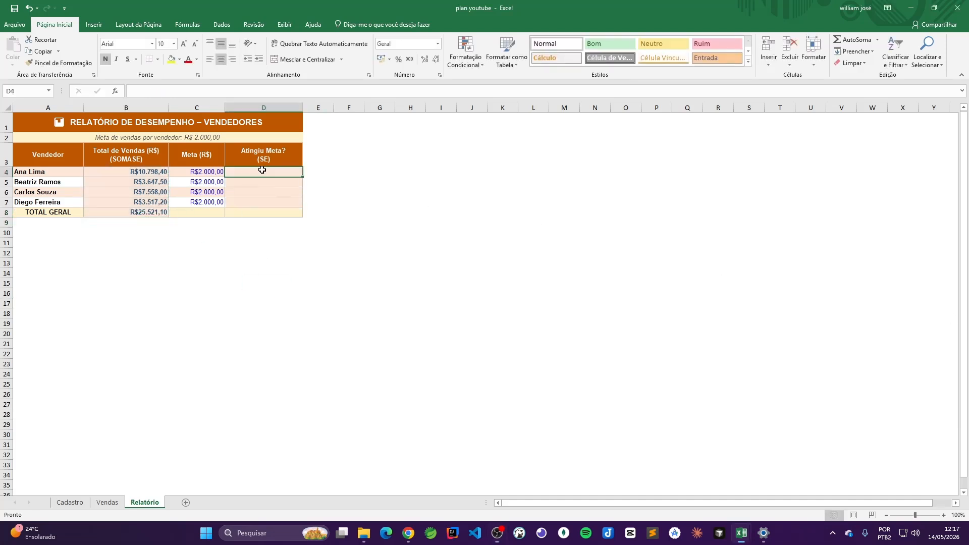
click(205, 172)
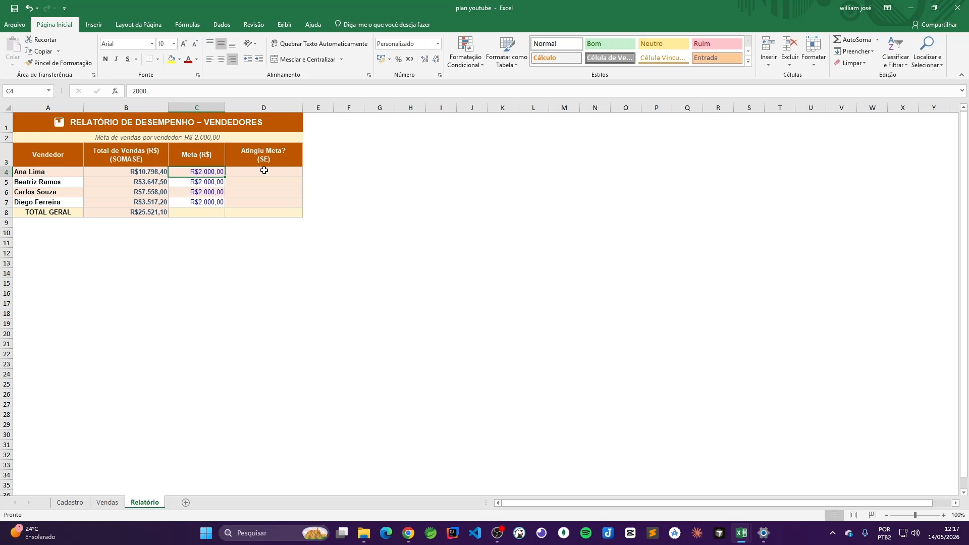
click(259, 169)
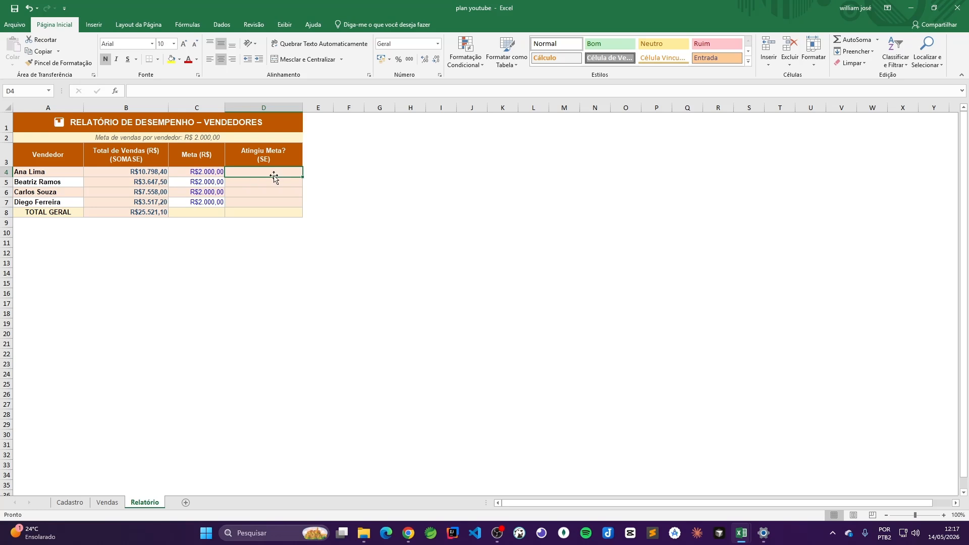
text(=SE()
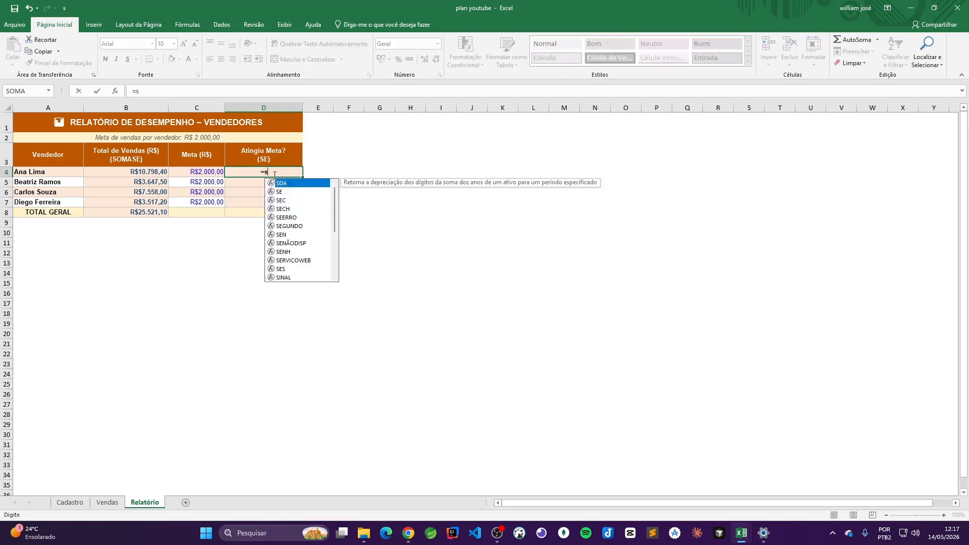
click(158, 174)
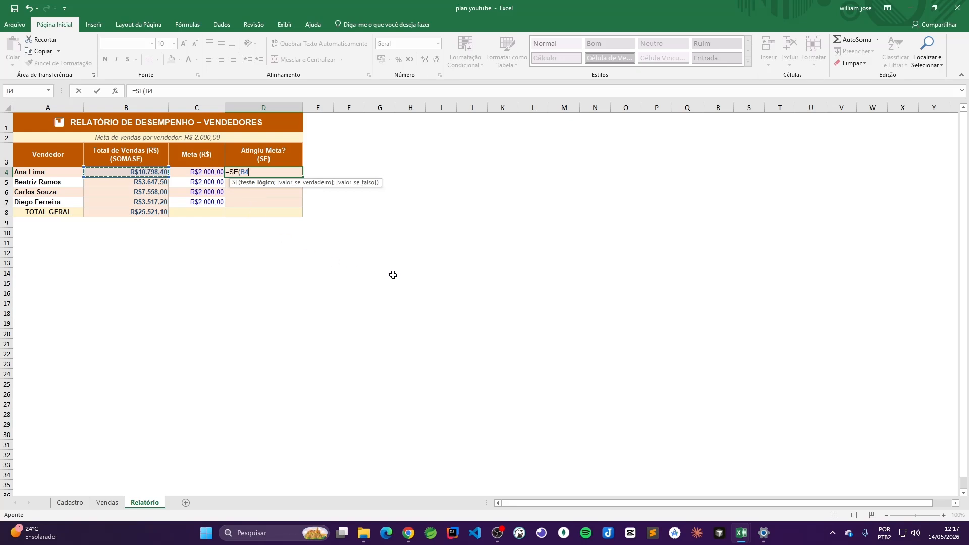
text(>=)
click(198, 172)
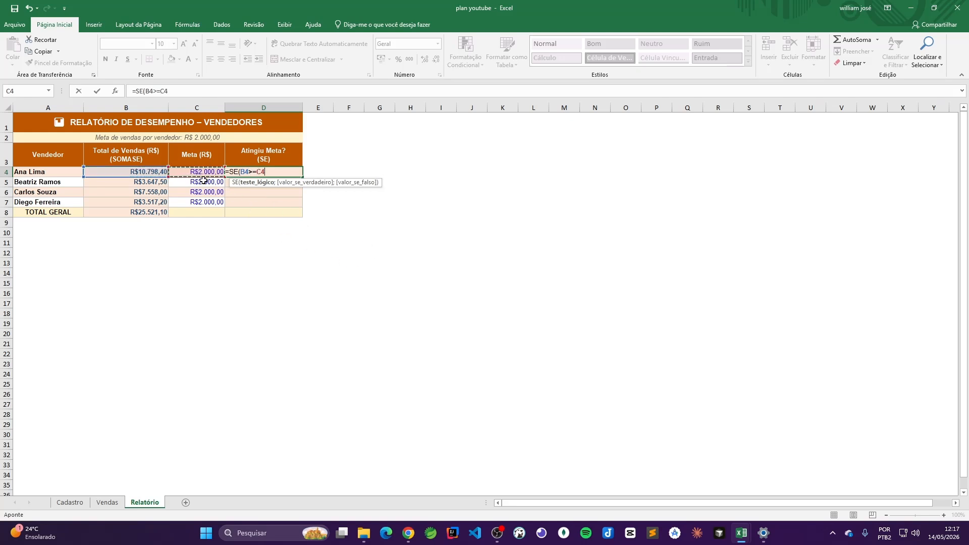
text(;)
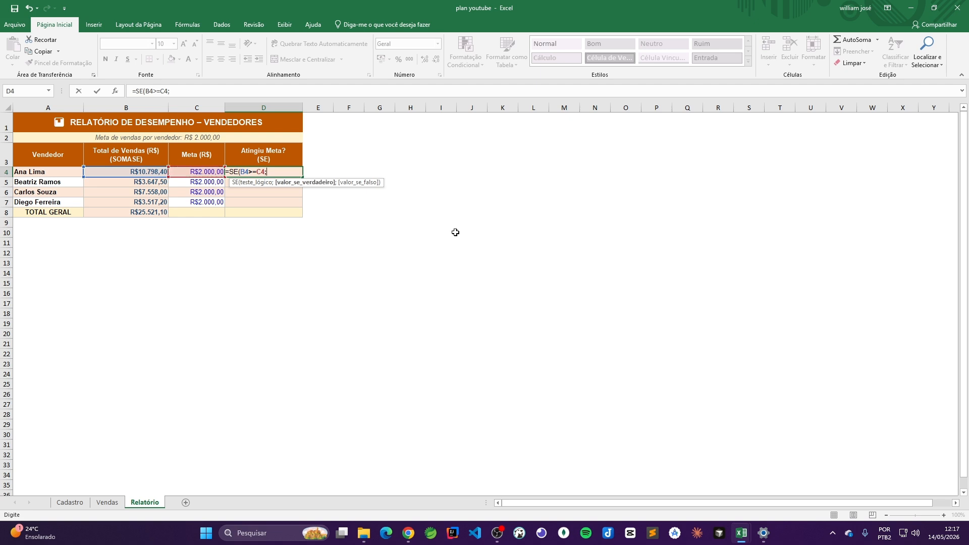
Add "✅ Atingiu a meta", with the check mark emoji, as the SE formula's value if true.
text(")
key(super+period)
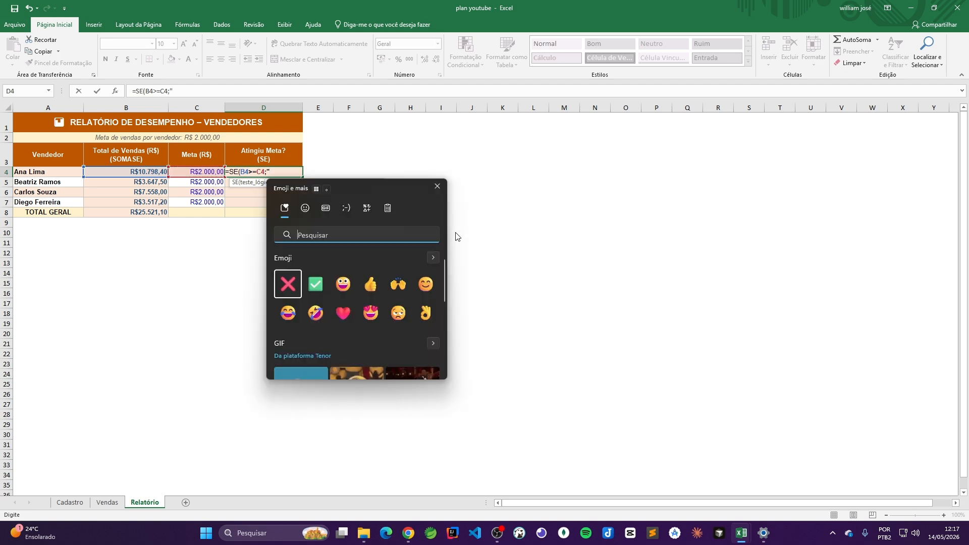
click(316, 284)
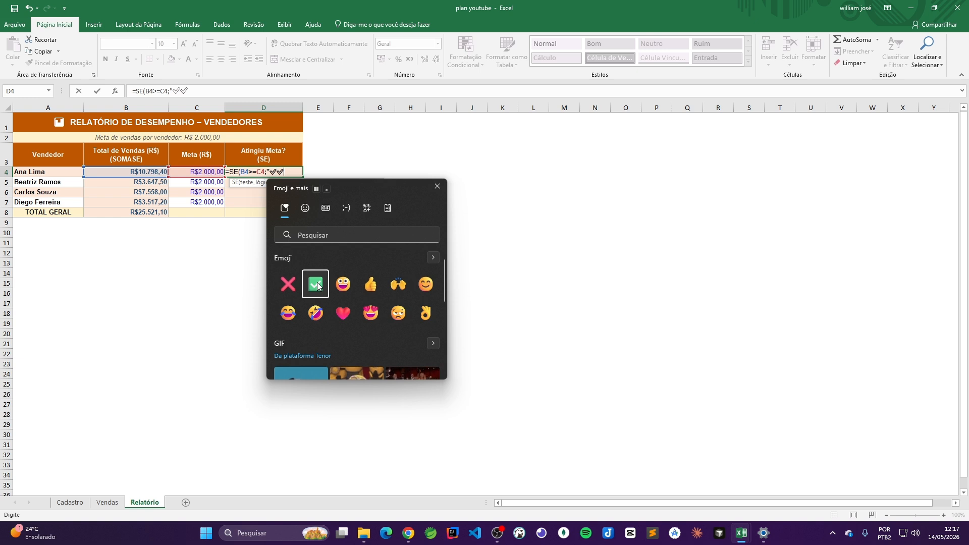
key(Escape)
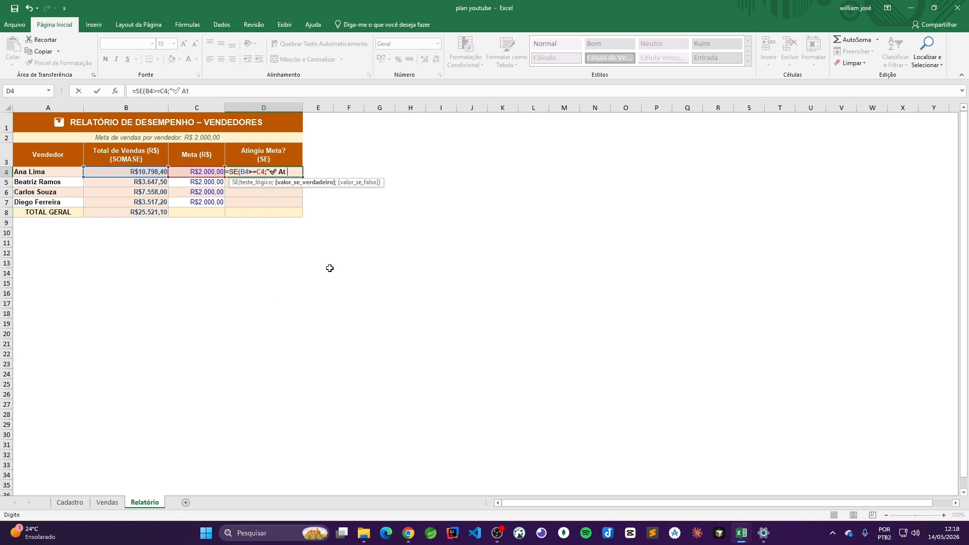
text(Atingiu a me)
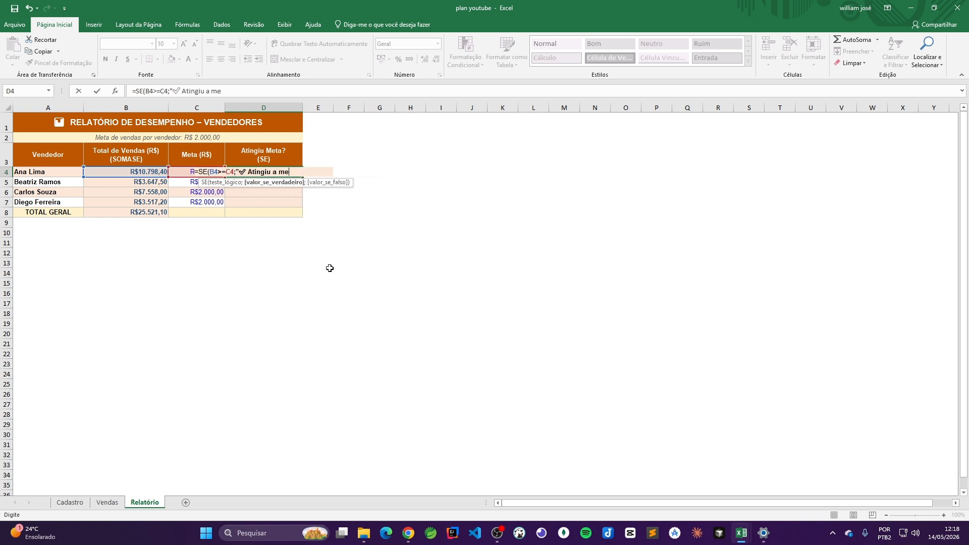
text(ta";)
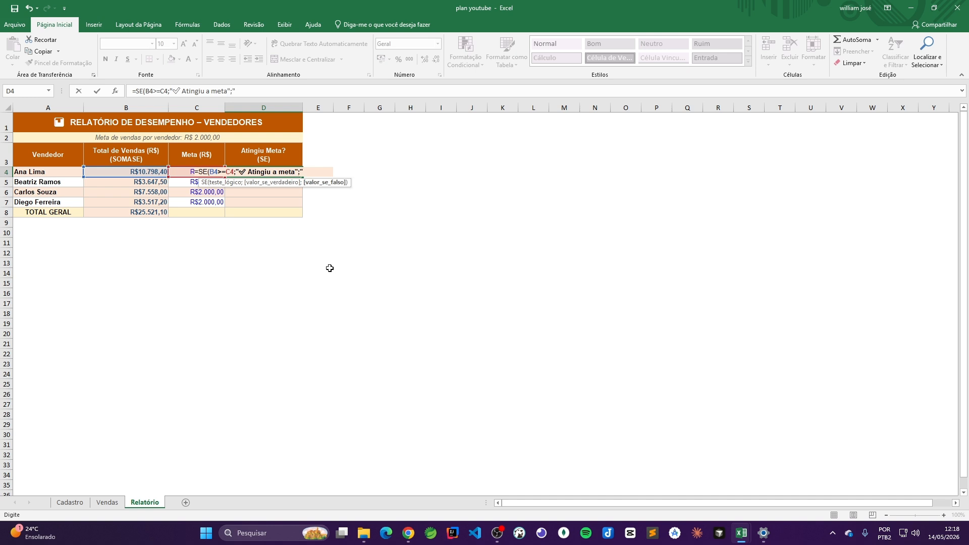
Complete the SE formula in D4 with "❌ Não atingiu a meta" as the value if false, and enter it in the cell.
key(super+period)
click(329, 281)
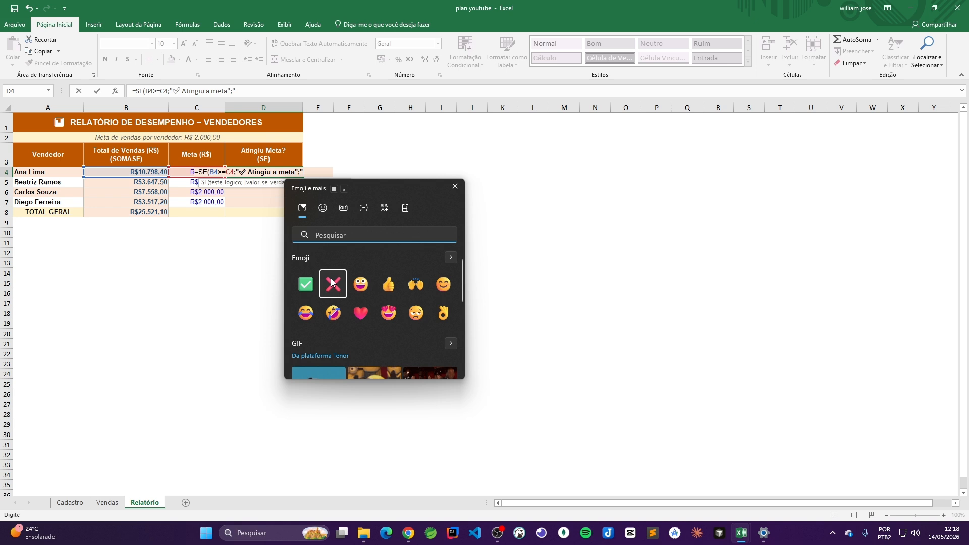
click(320, 172)
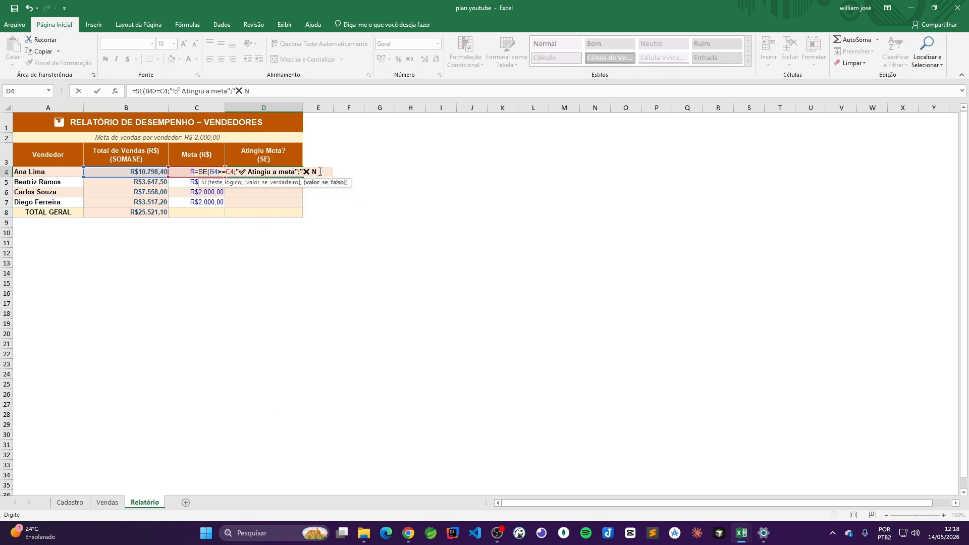
text(Não atin)
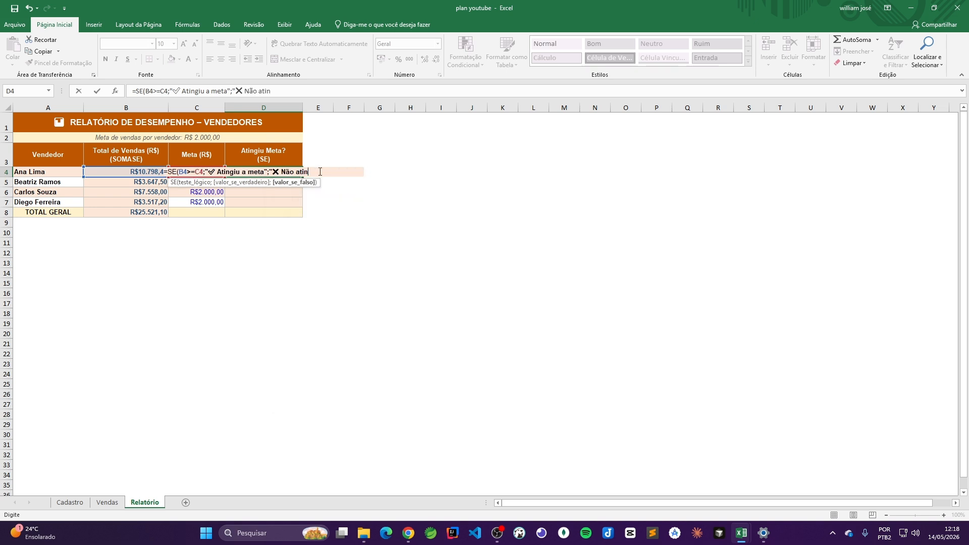
text(giu a meta)
text())
key(Return)
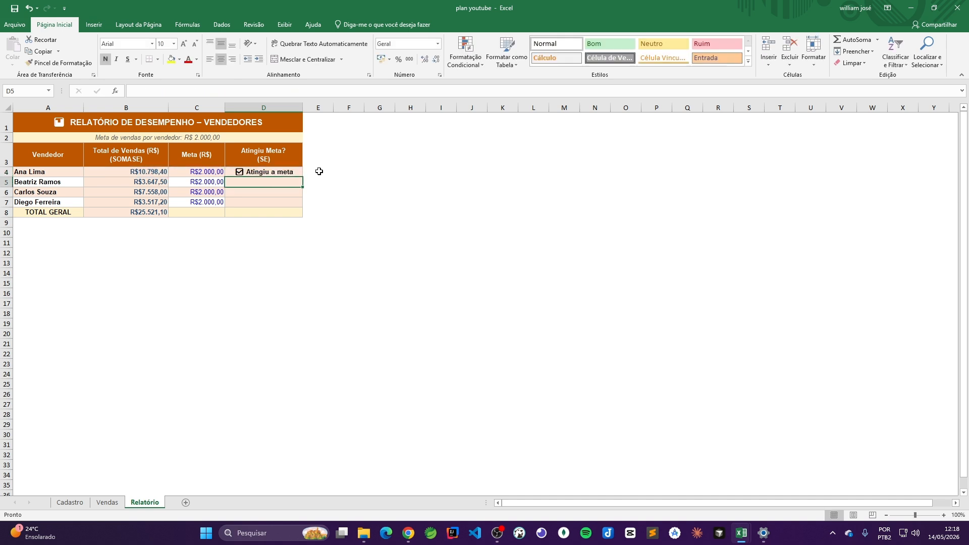
Fill the SE formula from D4 down to D7 and check the copied formula in D5.
click(297, 172)
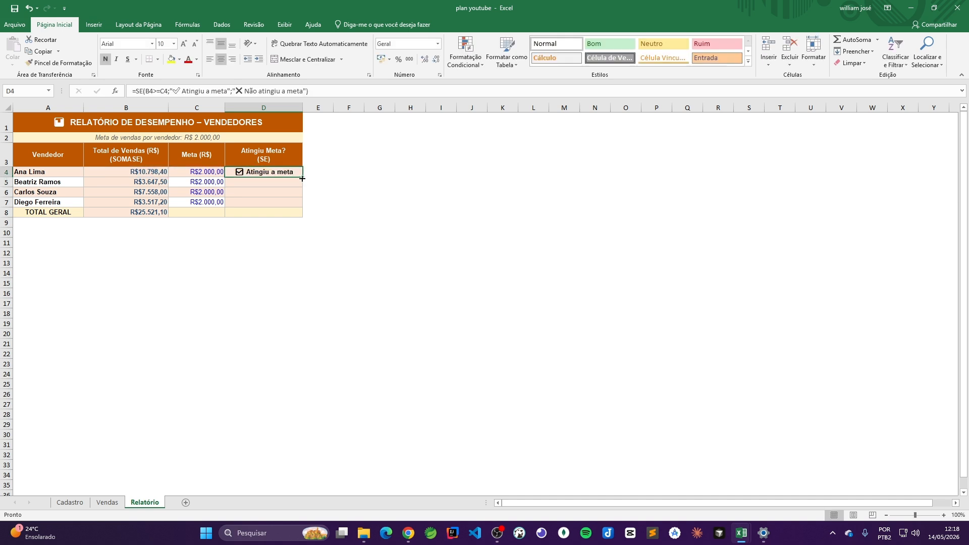
drag(302, 178, 302, 207)
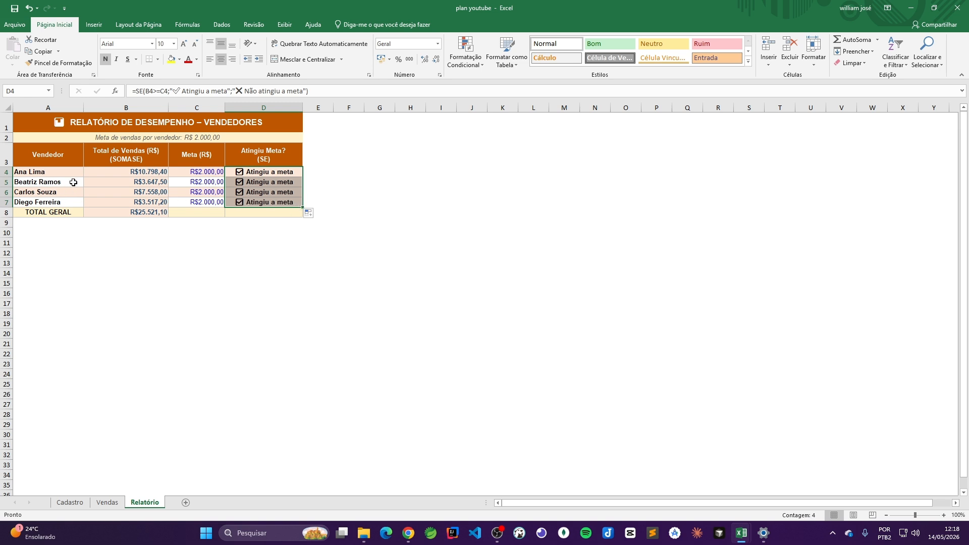
click(337, 280)
click(269, 184)
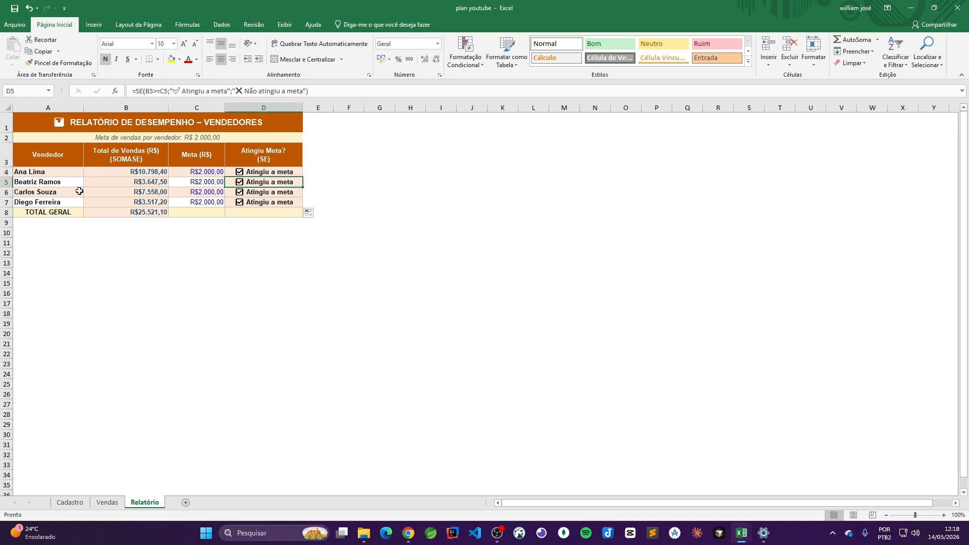
click(33, 175)
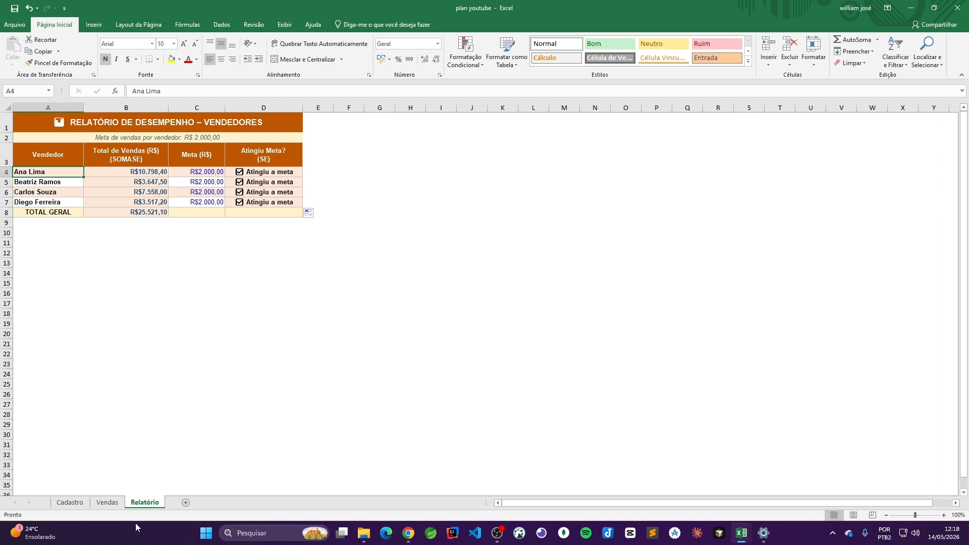
In Vendas, set the quantities of sales 1, 4 and 8 to 1 and check the seller's total in Relatório.
click(108, 502)
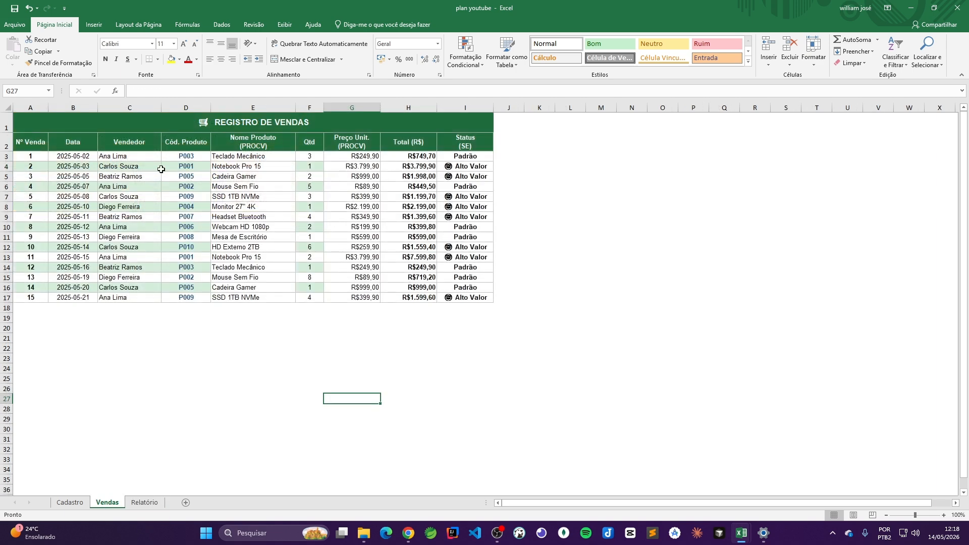
click(106, 159)
click(308, 156)
text(1)
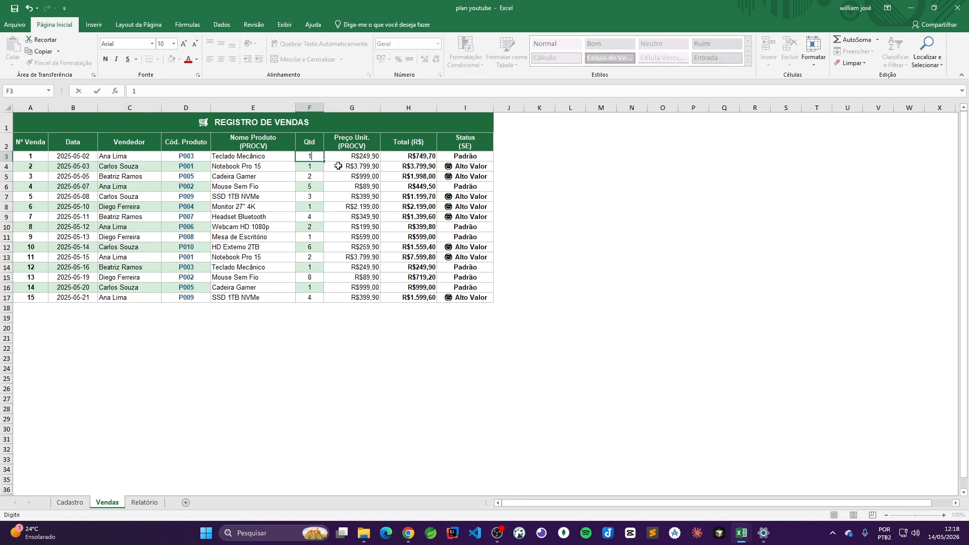
key(Return)
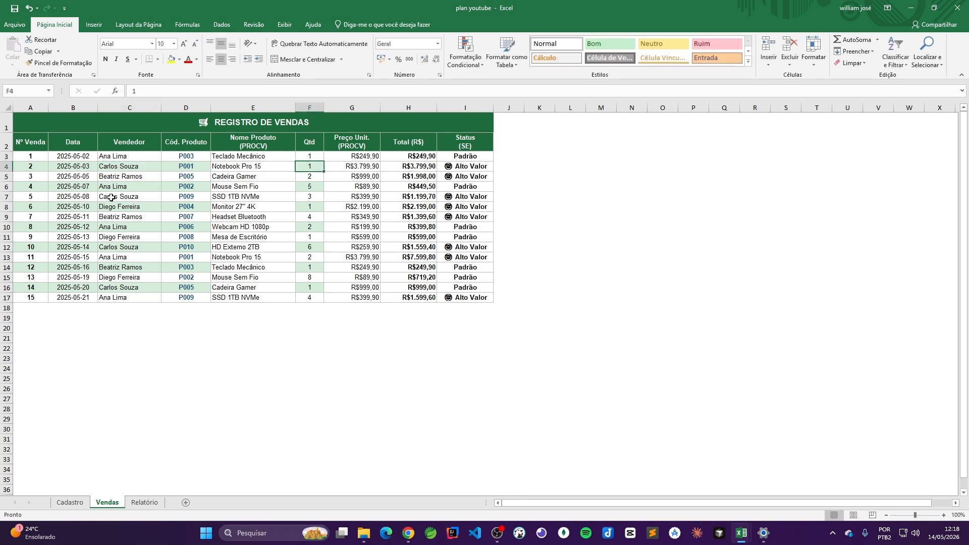
click(318, 186)
text(1)
key(Return)
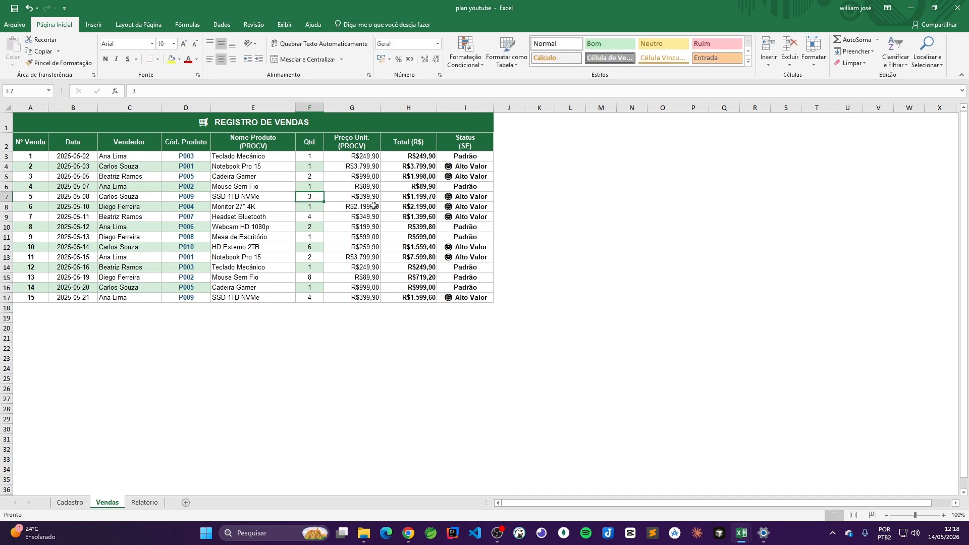
click(320, 227)
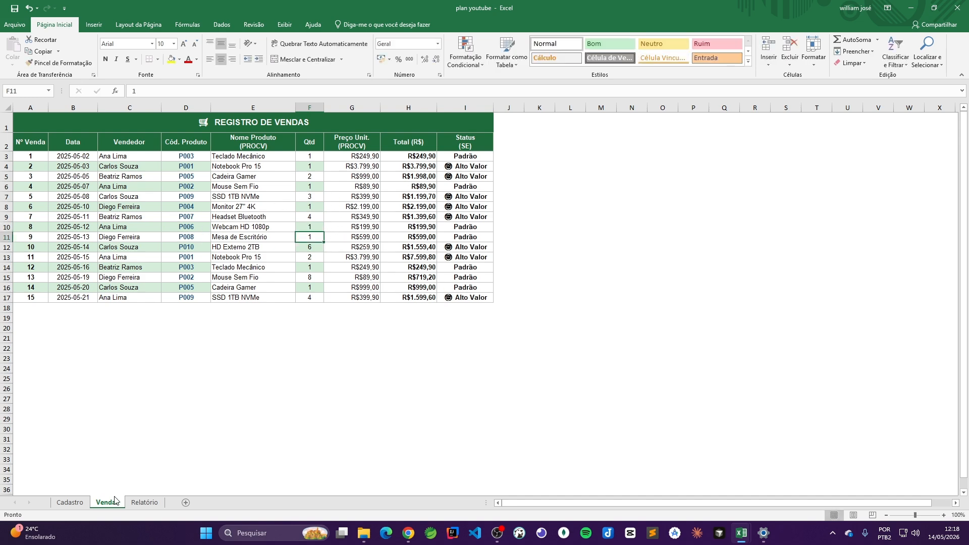
click(130, 503)
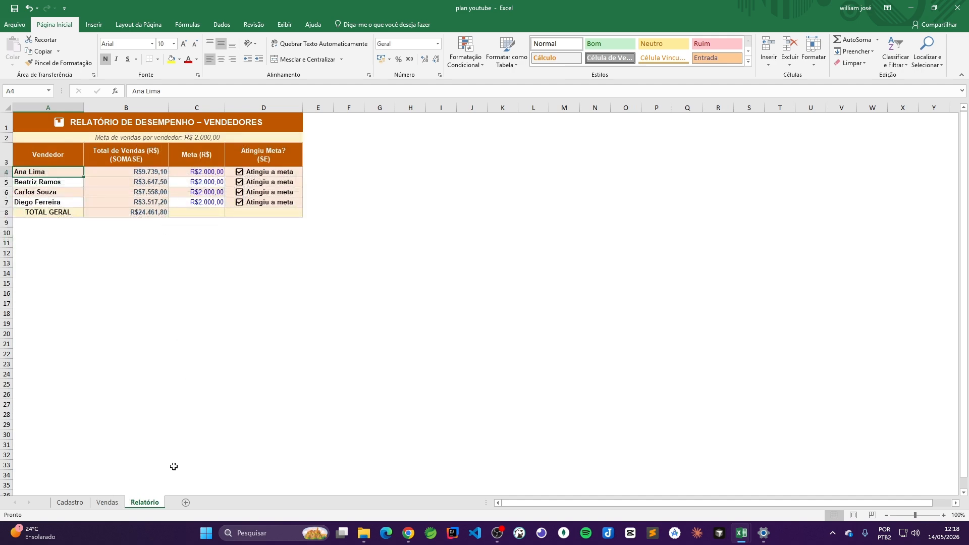
Set the quantities of sales 11 and 15 to 1 in Vendas and recheck the seller's goal status in Relatório.
click(107, 502)
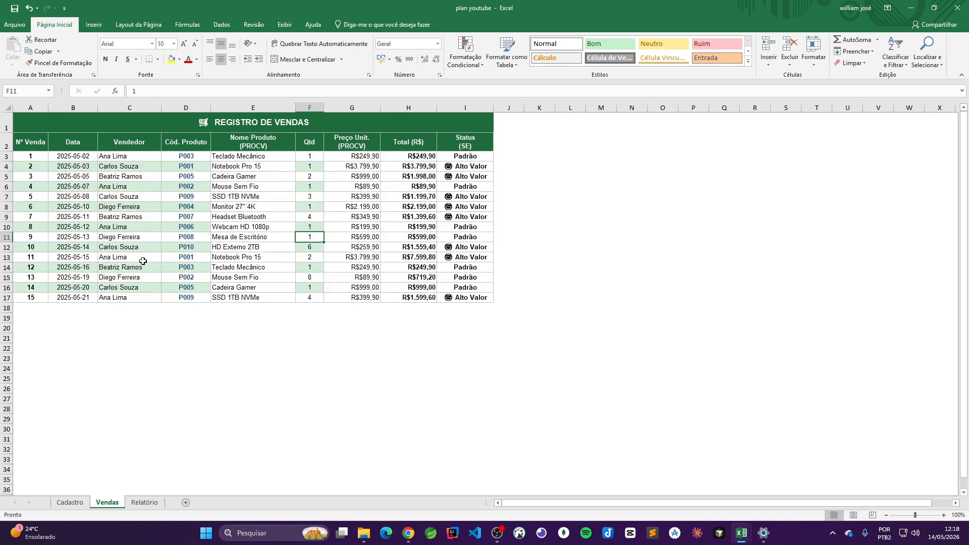
click(321, 259)
text(1)
key(Return)
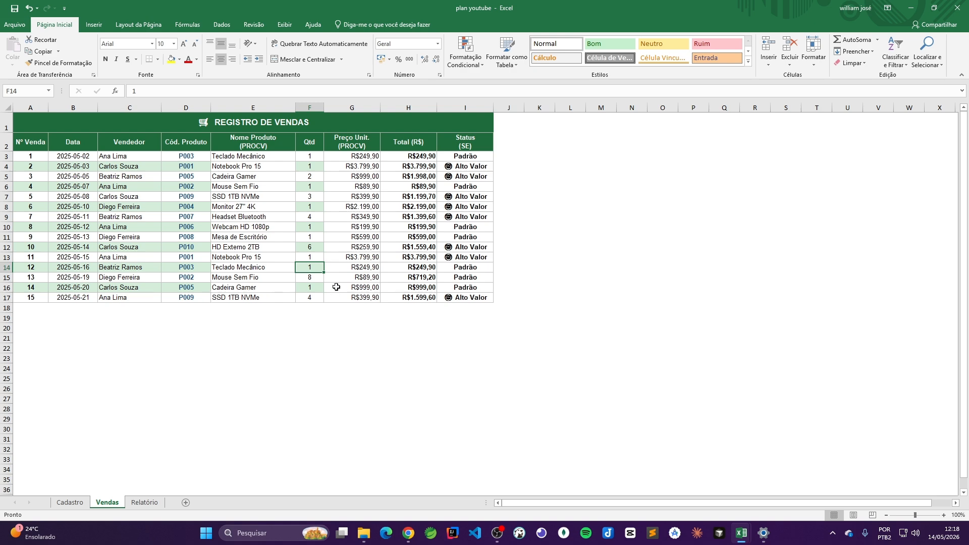
click(318, 300)
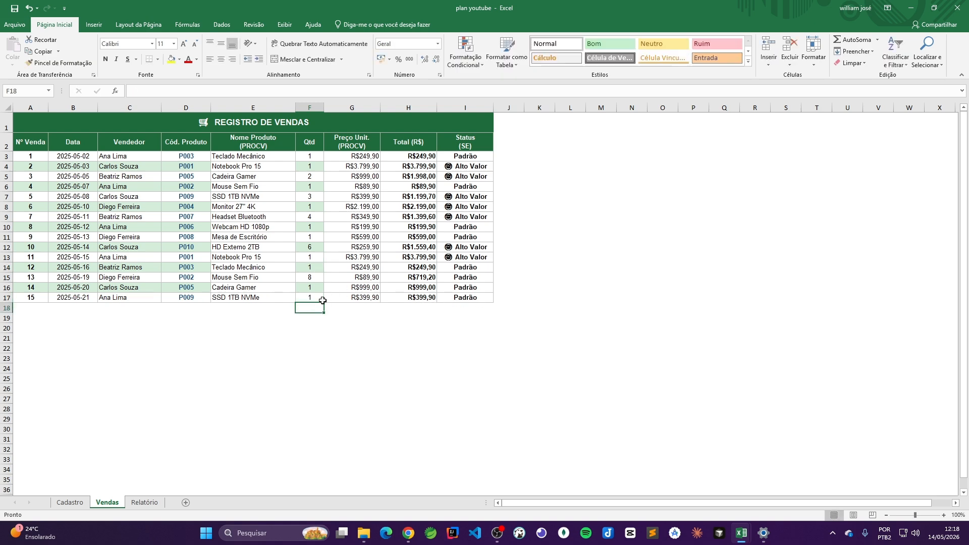
click(132, 504)
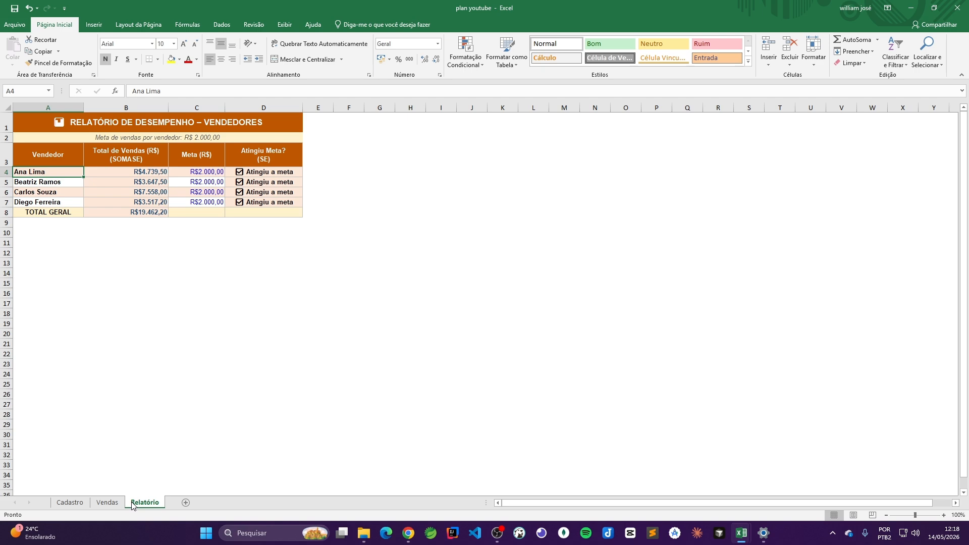
Copy product code P006 from D10 into D13 in Vendas and check the first seller's goal status in Relatório.
click(107, 502)
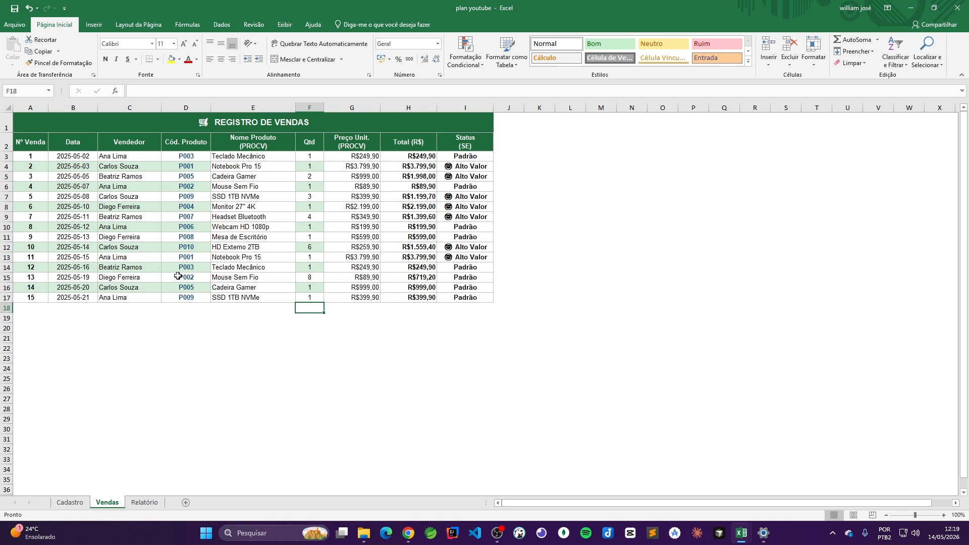
click(191, 226)
key(ctrl+c)
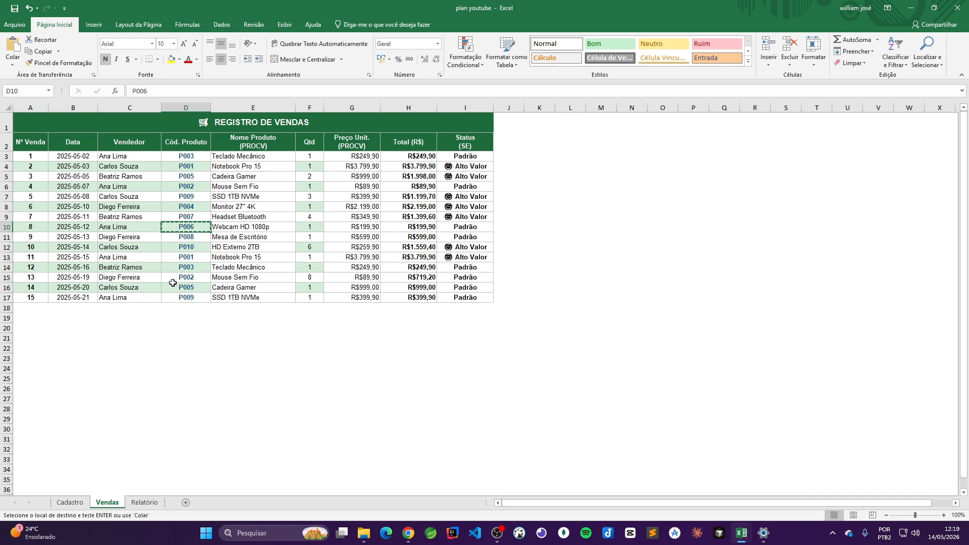
click(194, 258)
key(ctrl+v)
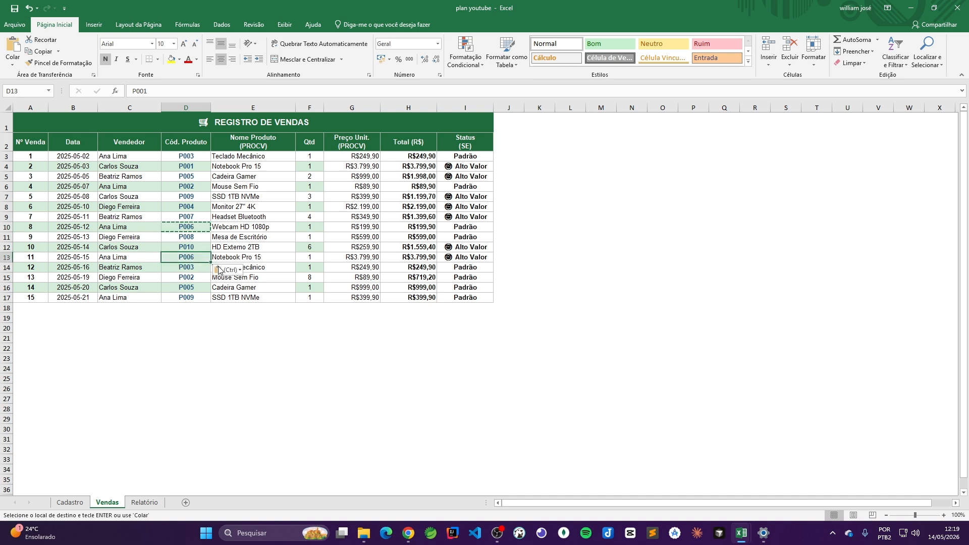
click(225, 329)
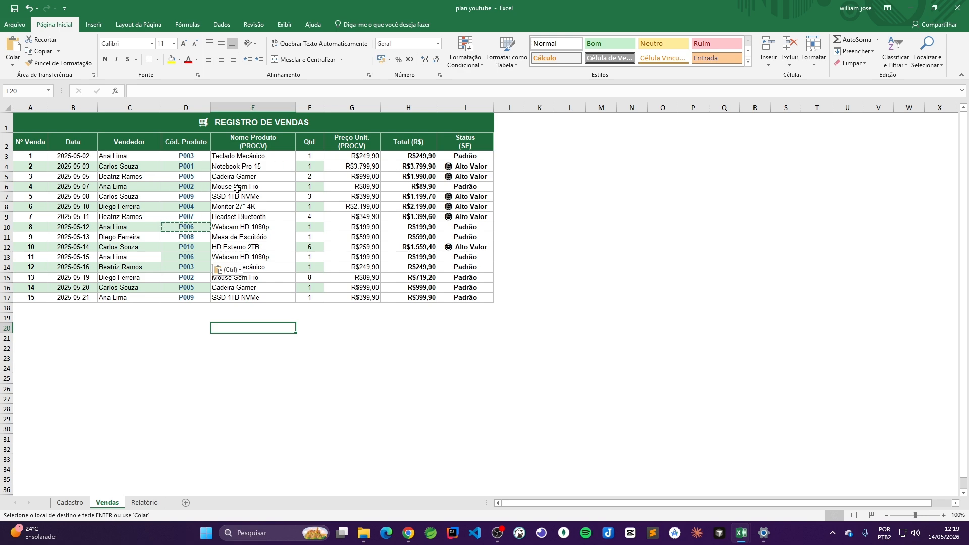
click(343, 418)
click(145, 502)
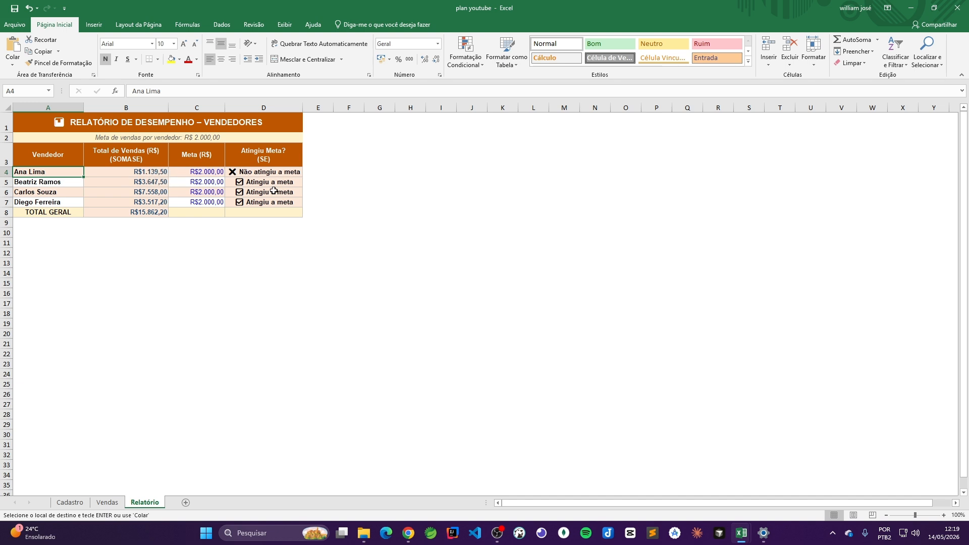
click(249, 310)
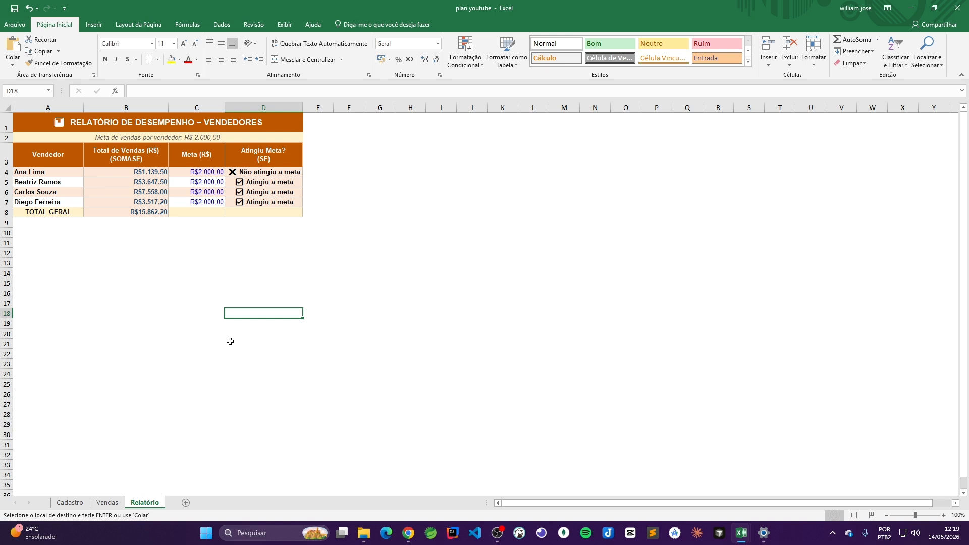
Clear the pending copy selection in Vendas and review the product list in the Cadastro sheet.
click(107, 502)
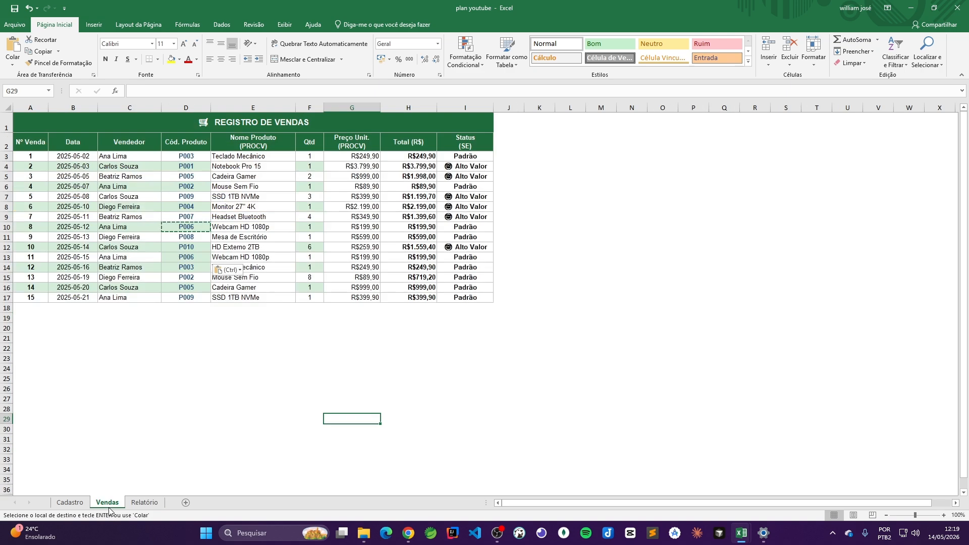
key(Escape)
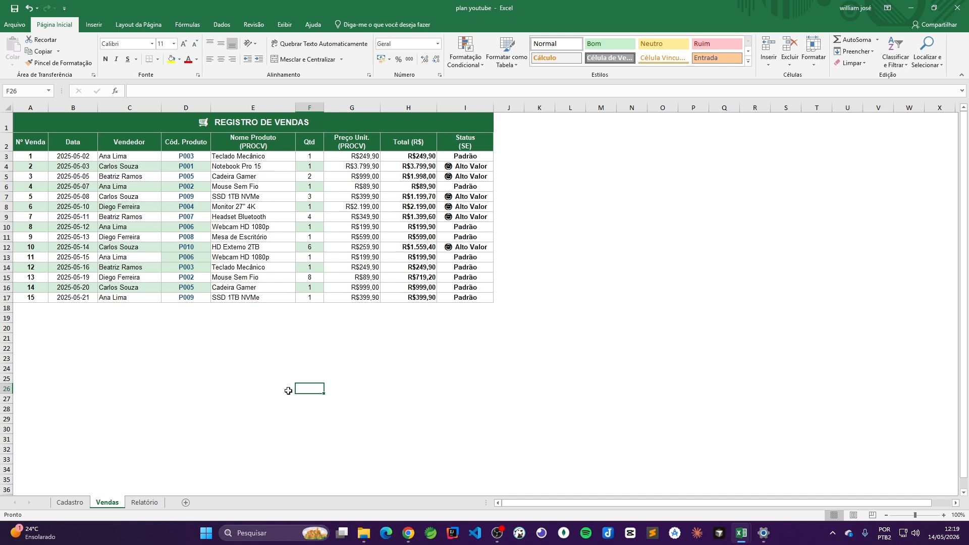
click(65, 503)
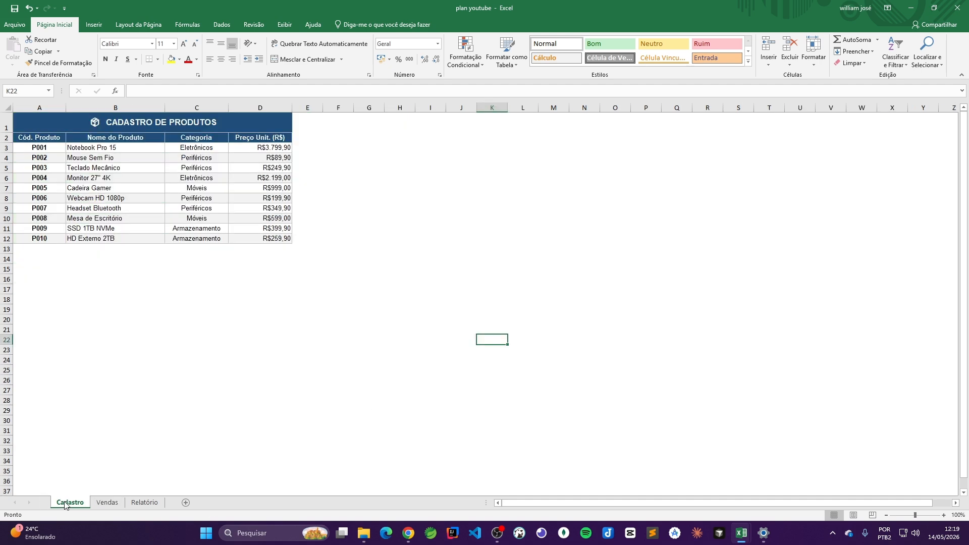